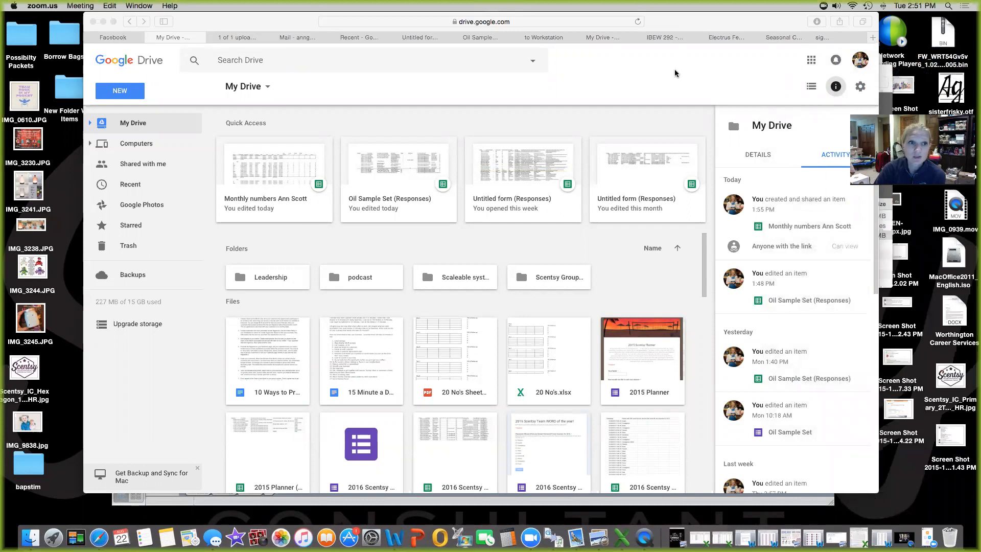
Open Google Drive from the Google apps grid in the browser
{"action": "left_click", "coordinate": [604, 92]}
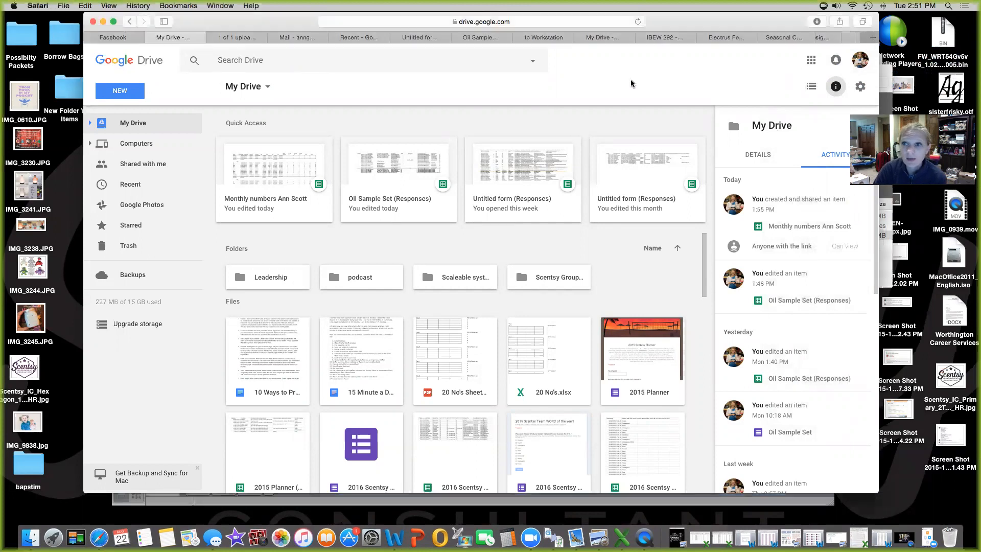
{"action": "left_click", "coordinate": [814, 62]}
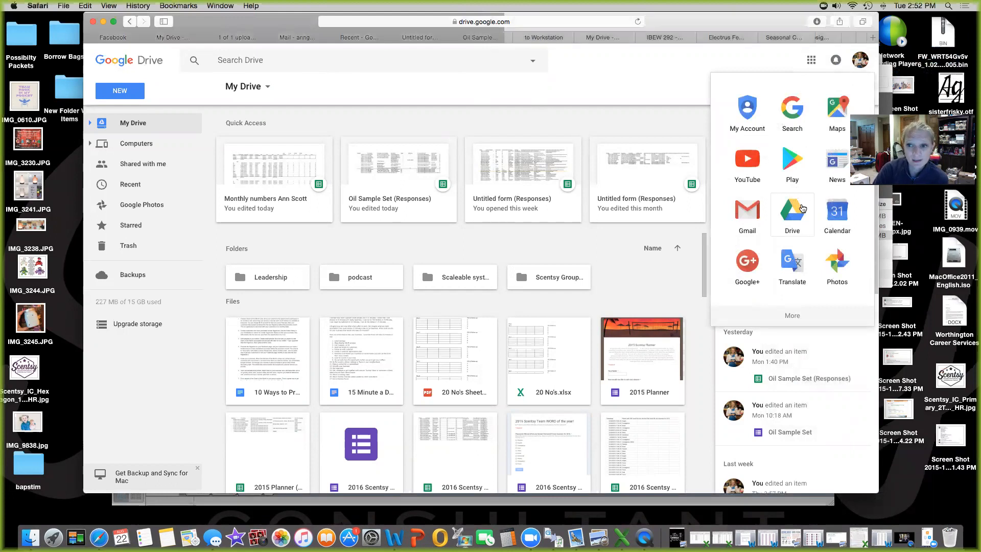
{"action": "left_click", "coordinate": [802, 208]}
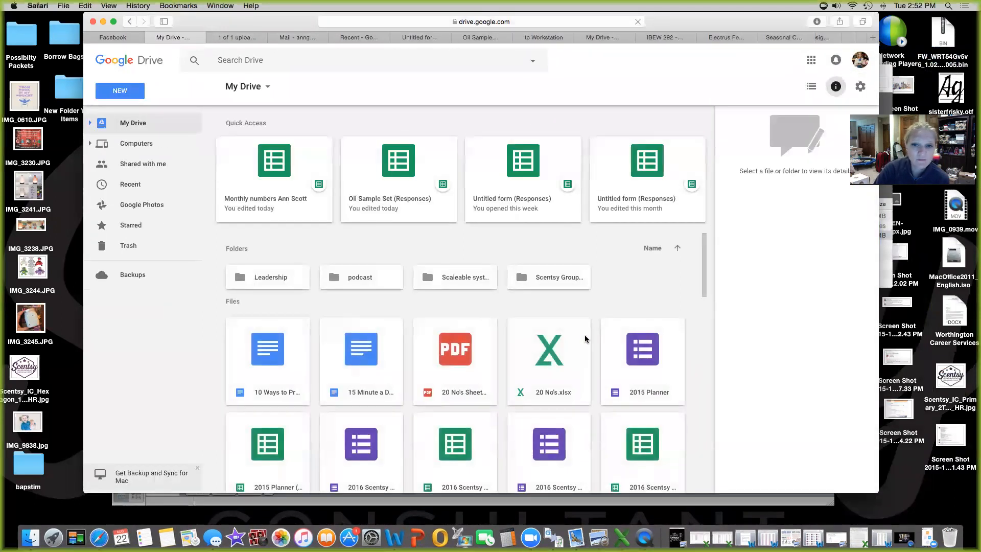
{"action": "scroll", "coordinate": [630, 355], "scroll_direction": "down", "scroll_amount": 10}
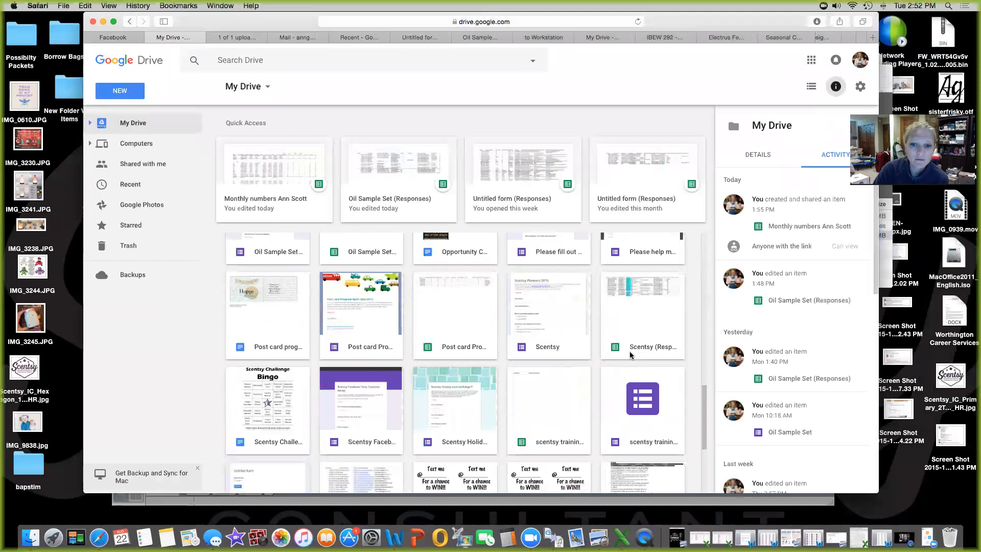
{"action": "scroll", "coordinate": [630, 355], "scroll_direction": "up", "scroll_amount": 10}
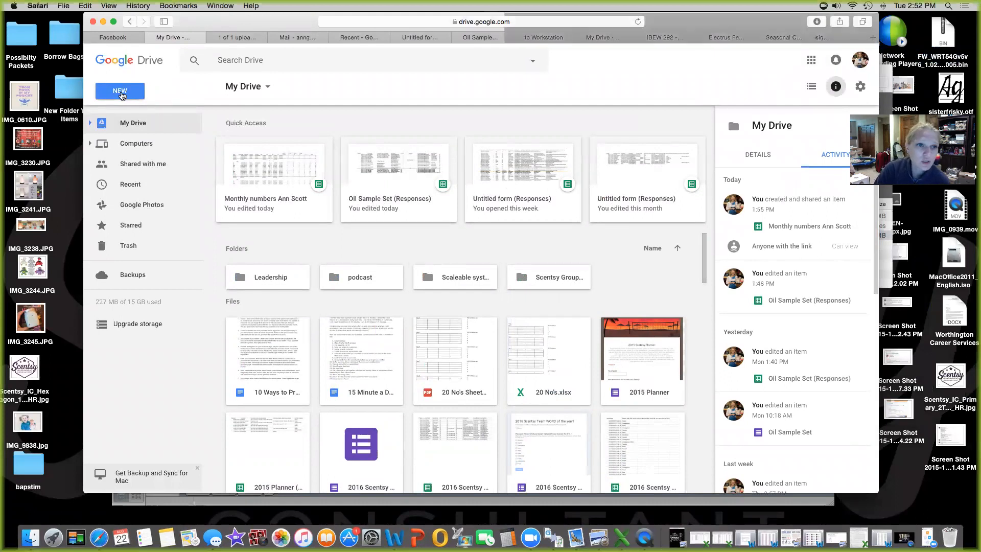
Create a new blank Google Form through Drive's New > More menu
{"action": "left_click", "coordinate": [121, 92]}
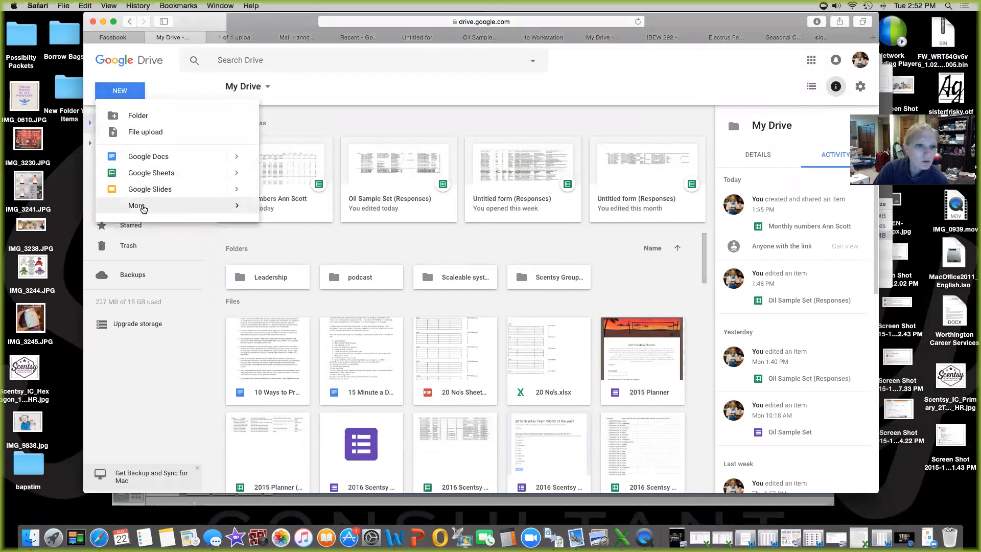
{"action": "mouse_move", "coordinate": [143, 209]}
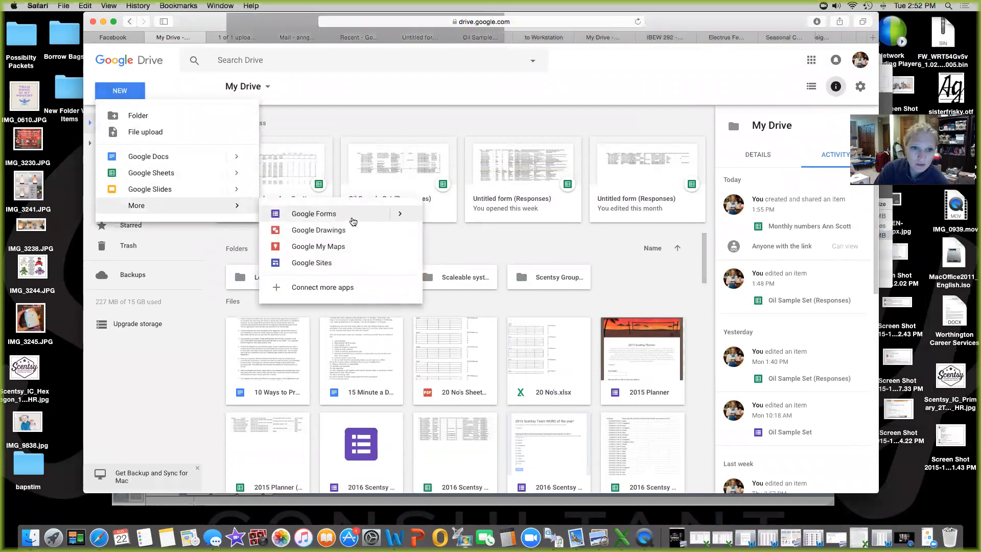
{"action": "left_click", "coordinate": [353, 221]}
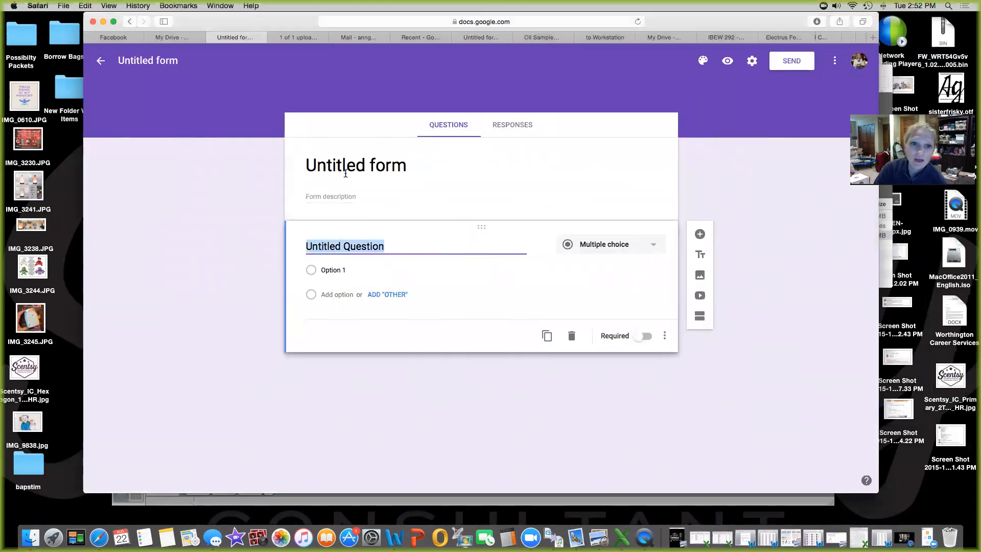
Title the form 'Team Rock in my pocket- Test', correcting the 'ROck' capitalisation
{"action": "left_click", "coordinate": [345, 178]}
{"action": "type", "text": "Team ROck in my pocket"}
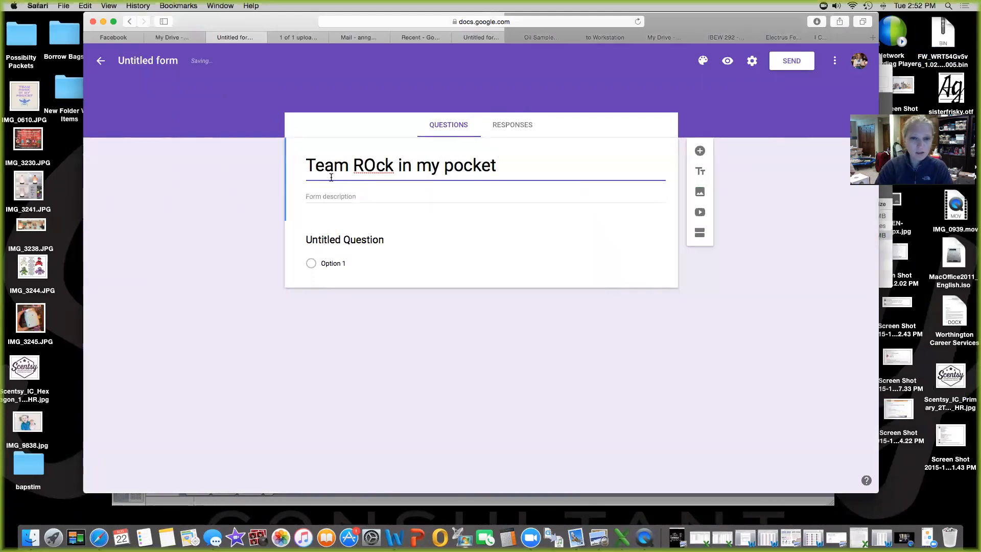
{"action": "left_click", "coordinate": [378, 165]}
{"action": "key", "text": "BackSpace"}
{"action": "key", "text": "BackSpace"}
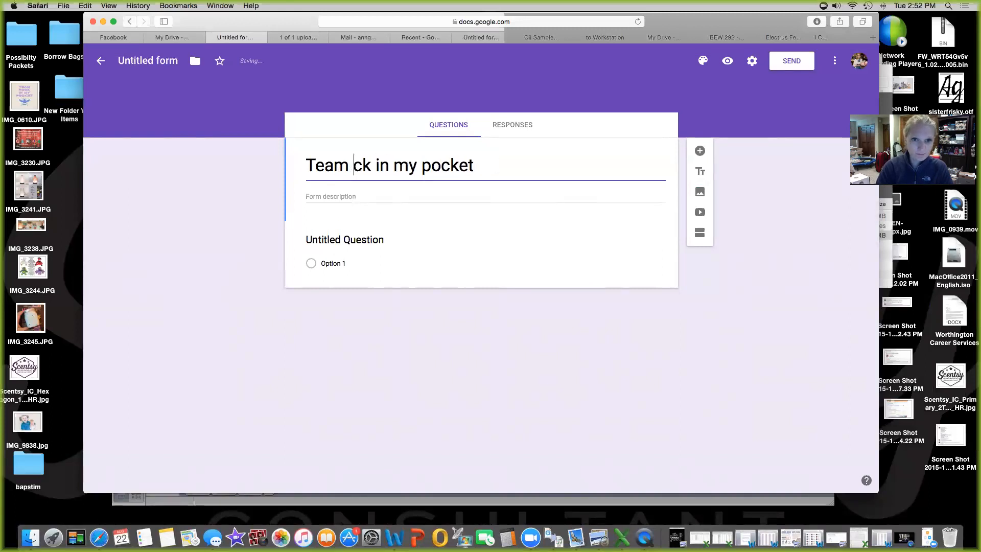
{"action": "type", "text": "Ro"}
{"action": "left_click", "coordinate": [524, 160]}
{"action": "type", "text": "- Test"}
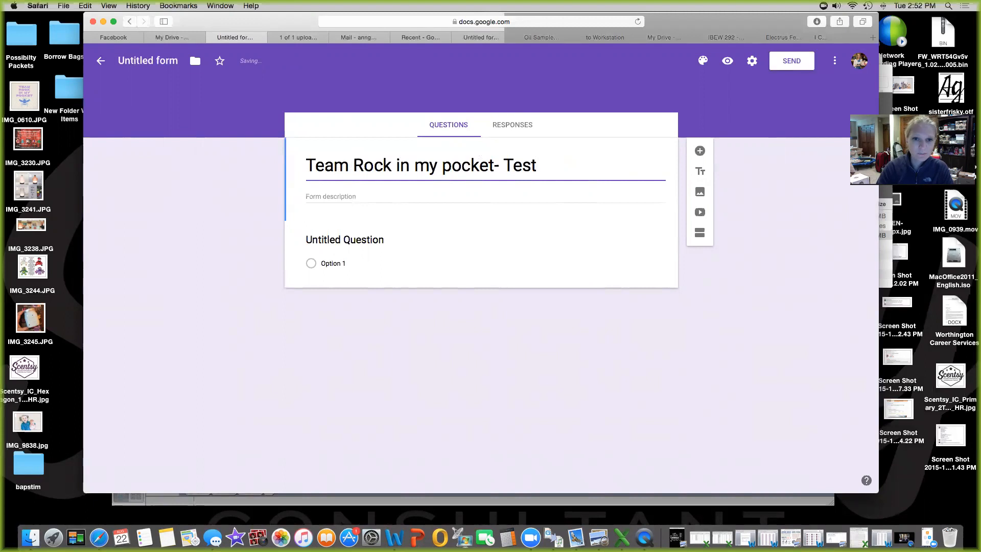
{"action": "left_click", "coordinate": [381, 159]}
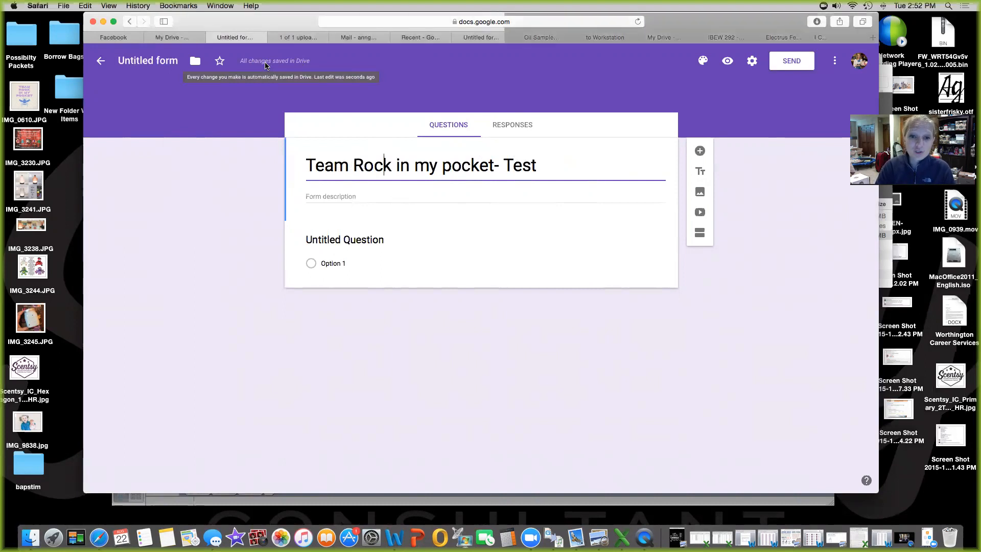
{"action": "left_click", "coordinate": [342, 197]}
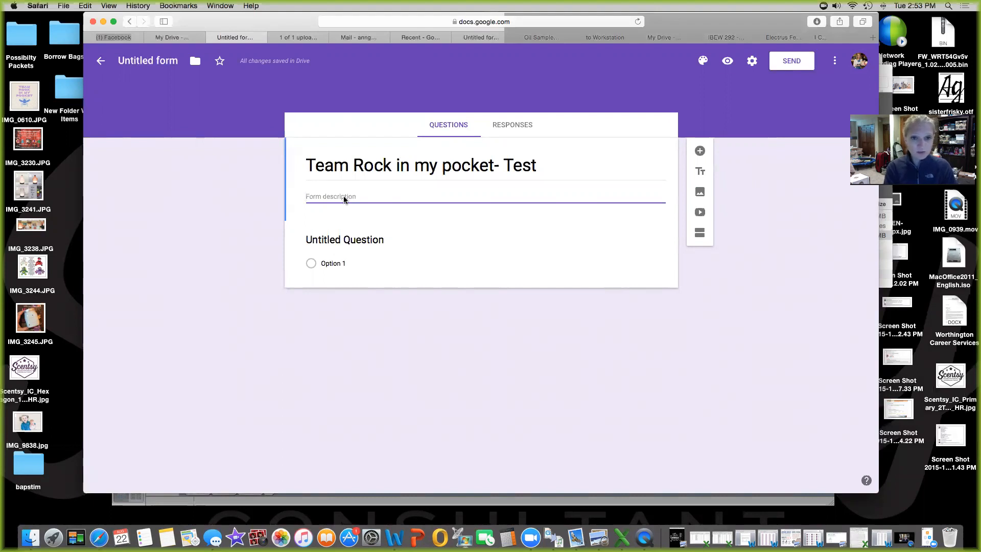
Replace the gibberish description with one saying it holds the owner's Scentsy customers info
{"action": "type", "text": "ajdhfsjhdljshgk"}
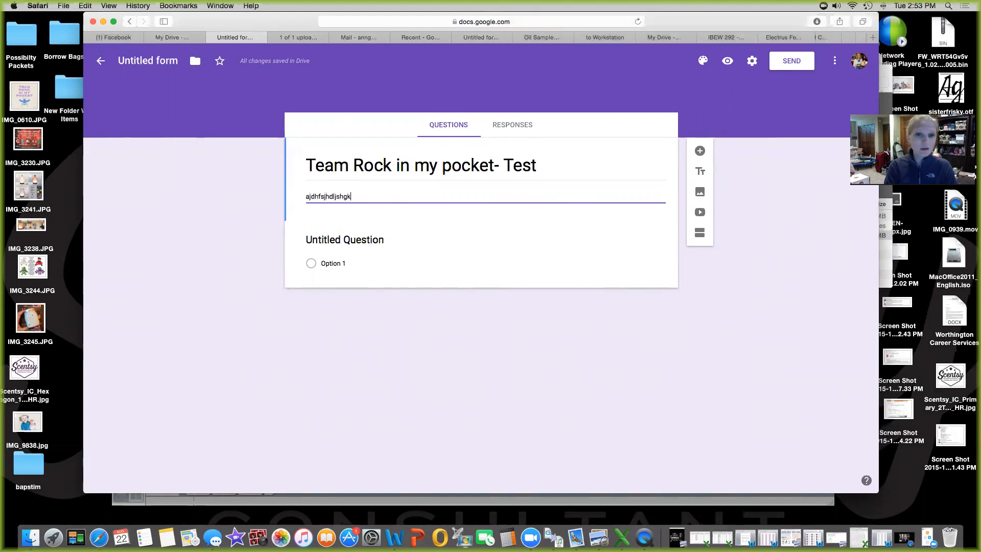
{"action": "type", "text": "jshdjhsdfjhskfjhksdjfhkdjhkdjhfdjfh"}
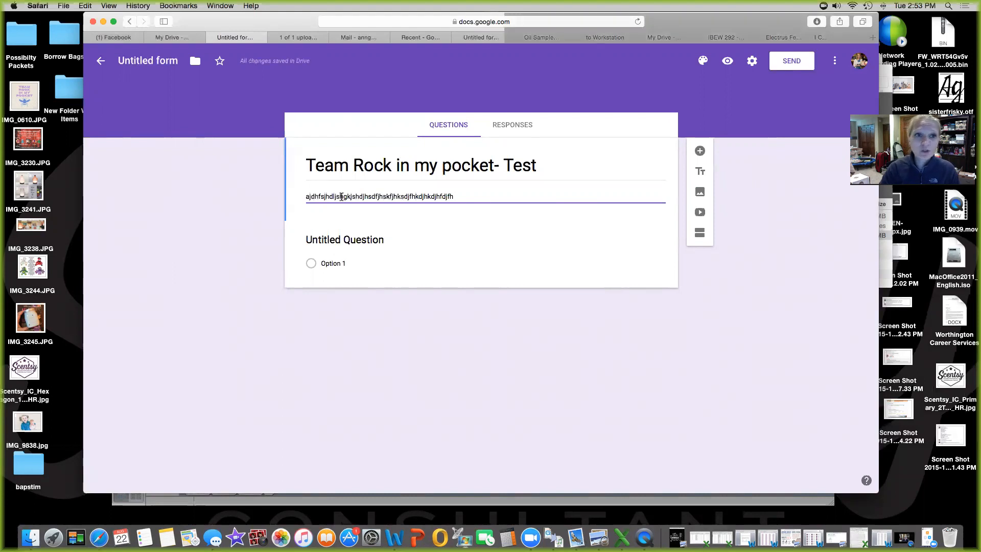
{"action": "key", "text": "BackSpace"}
{"action": "key", "text": "BackSpace"}
{"action": "key", "text": "BackSpace"}
{"action": "key", "text": "BackSpace"}
{"action": "key", "text": "BackSpace"}
{"action": "key", "text": "BackSpace"}
{"action": "key", "text": "BackSpace"}
{"action": "key", "text": "BackSpace"}
{"action": "key", "text": "BackSpace"}
{"action": "key", "text": "BackSpace"}
{"action": "key", "text": "BackSpace"}
{"action": "key", "text": "BackSpace"}
{"action": "key", "text": "BackSpace"}
{"action": "key", "text": "BackSpace"}
{"action": "key", "text": "BackSpace"}
{"action": "key", "text": "BackSpace"}
{"action": "key", "text": "BackSpace"}
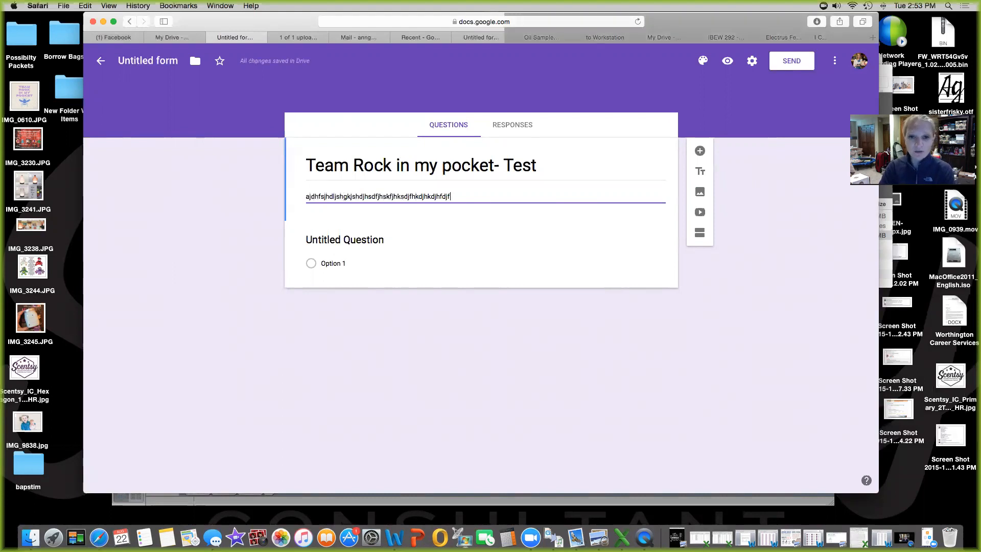
{"action": "key", "text": "BackSpace"}
{"action": "key", "text": "BackSpace"}
{"action": "key", "text": "BackSpace"}
{"action": "key", "text": "BackSpace"}
{"action": "key", "text": "BackSpace"}
{"action": "key", "text": "BackSpace"}
{"action": "key", "text": "BackSpace"}
{"action": "key", "text": "BackSpace"}
{"action": "key", "text": "BackSpace"}
{"action": "key", "text": "BackSpace"}
{"action": "key", "text": "BackSpace"}
{"action": "key", "text": "BackSpace"}
{"action": "key", "text": "BackSpace"}
{"action": "key", "text": "BackSpace"}
{"action": "key", "text": "BackSpace"}
{"action": "key", "text": "BackSpace"}
{"action": "key", "text": "BackSpace"}
{"action": "key", "text": "BackSpace"}
{"action": "key", "text": "BackSpace"}
{"action": "key", "text": "BackSpace"}
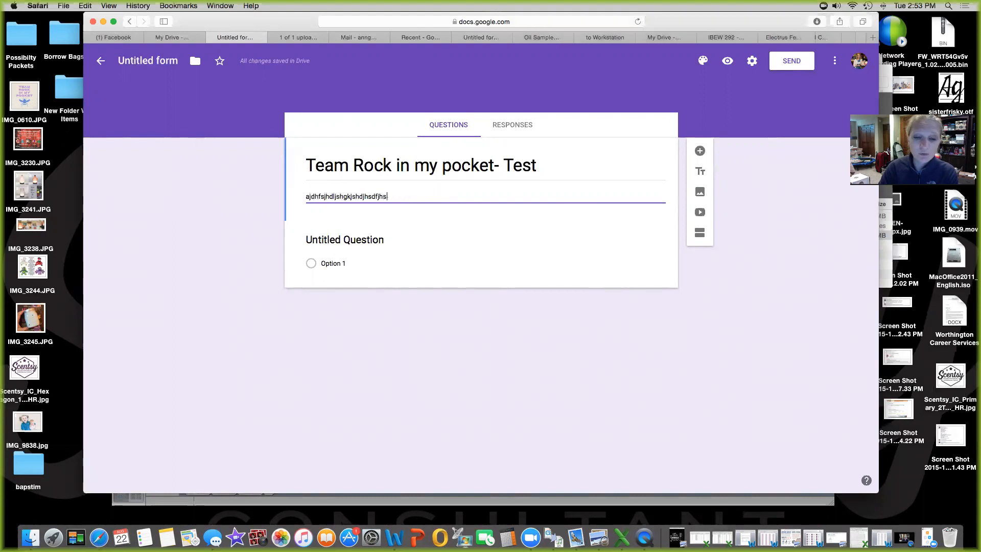
{"action": "key", "text": "BackSpace"}
{"action": "key", "text": "BackSpace"}
{"action": "key", "text": "BackSpace"}
{"action": "key", "text": "BackSpace"}
{"action": "key", "text": "BackSpace"}
{"action": "key", "text": "BackSpace"}
{"action": "key", "text": "BackSpace"}
{"action": "key", "text": "BackSpace"}
{"action": "key", "text": "BackSpace"}
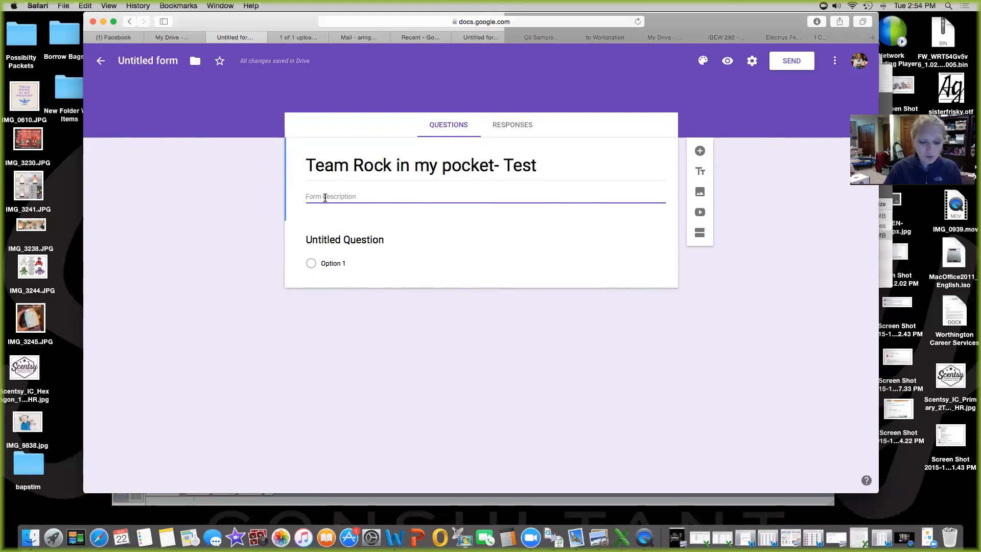
{"action": "type", "text": "This"}
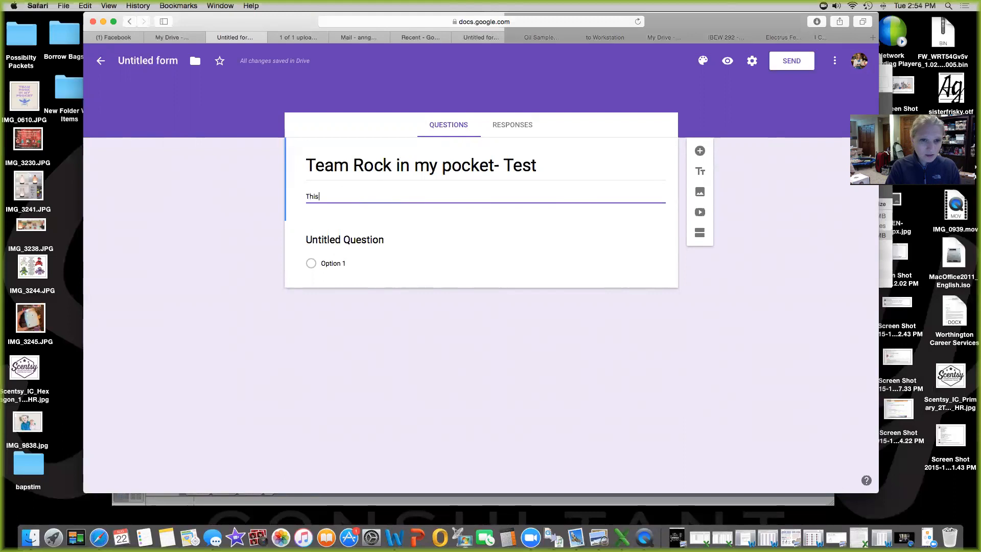
{"action": "type", "text": " is Ann's "}
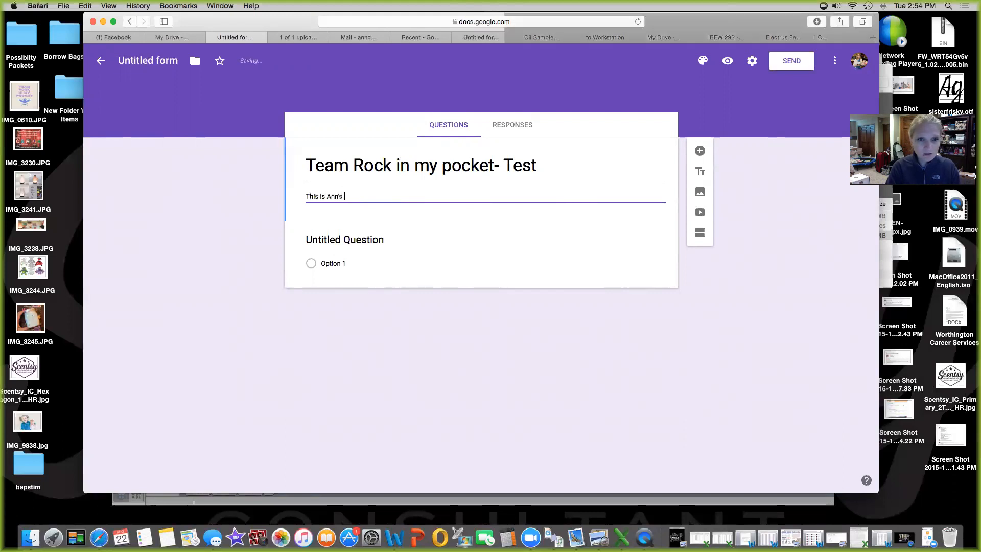
{"action": "type", "text": "scentsy cust"}
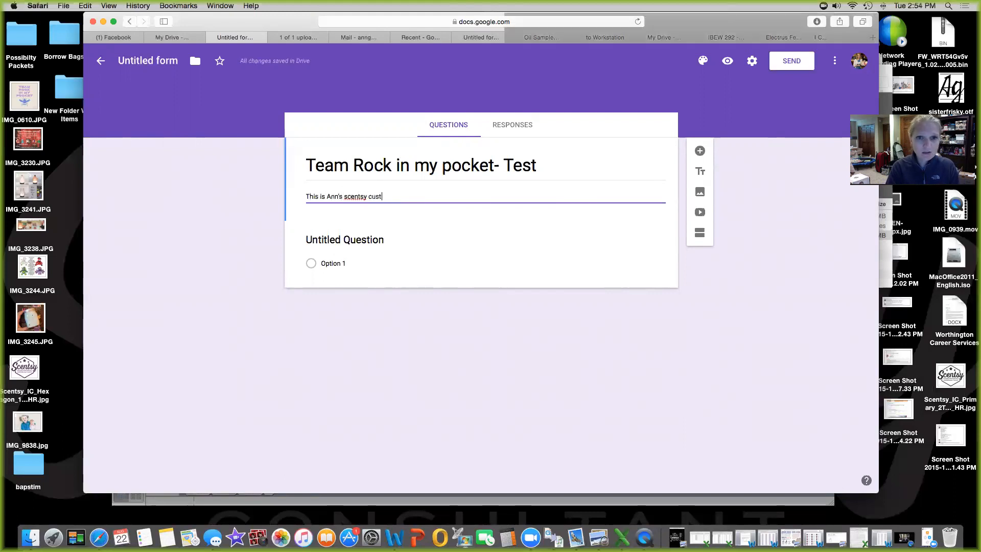
{"action": "type", "text": "omers info"}
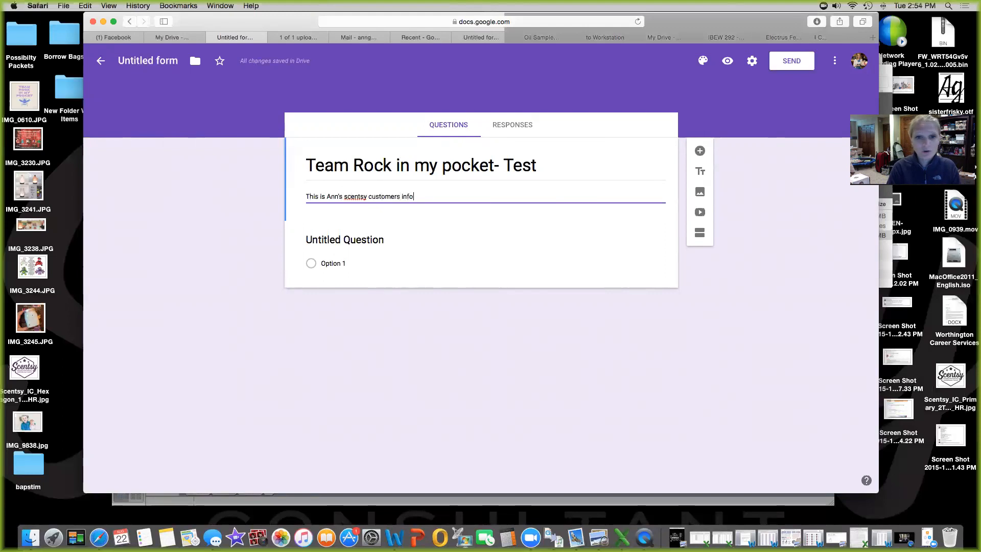
Title the first question 'Name (First and Last)', keep Short answer, and make it required
{"action": "left_click", "coordinate": [317, 241]}
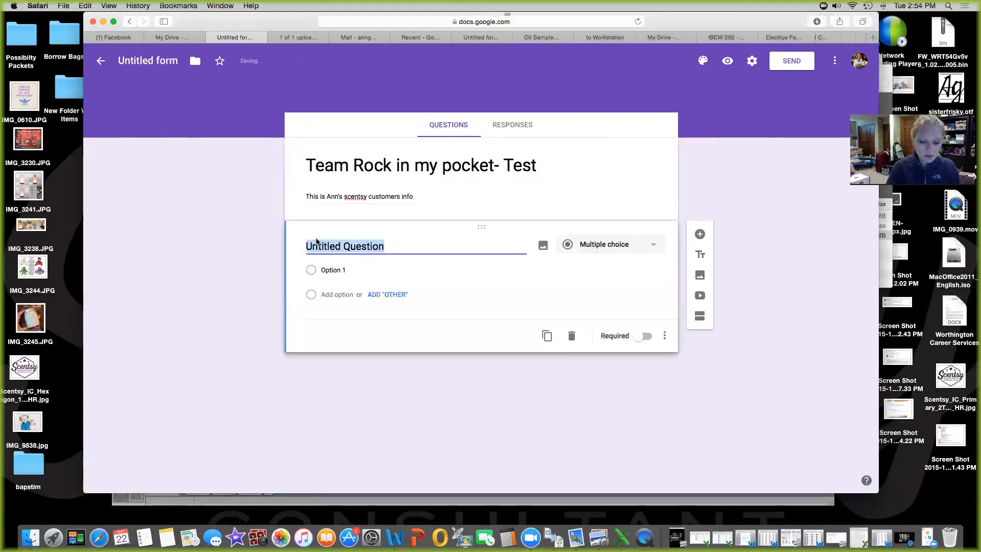
{"action": "type", "text": "Name"}
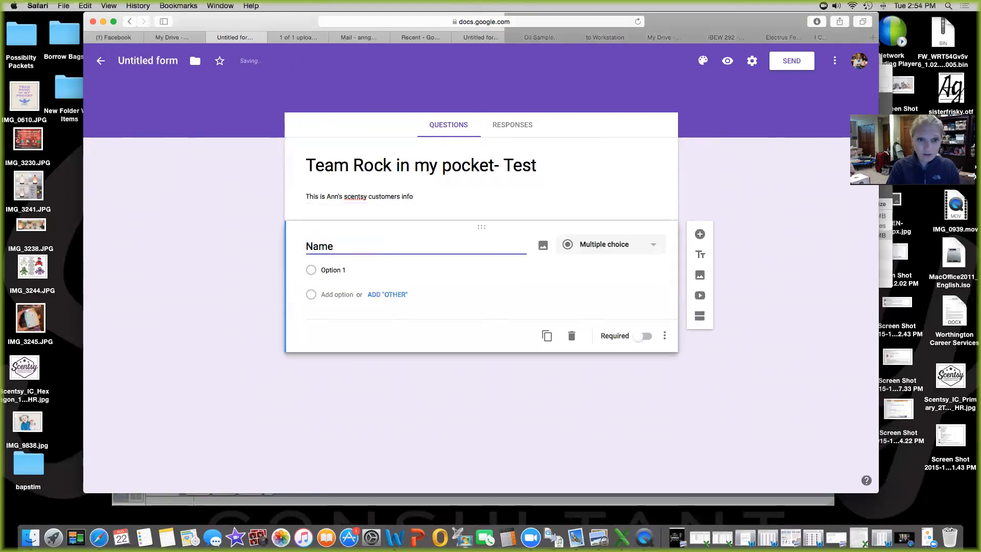
{"action": "type", "text": " ("}
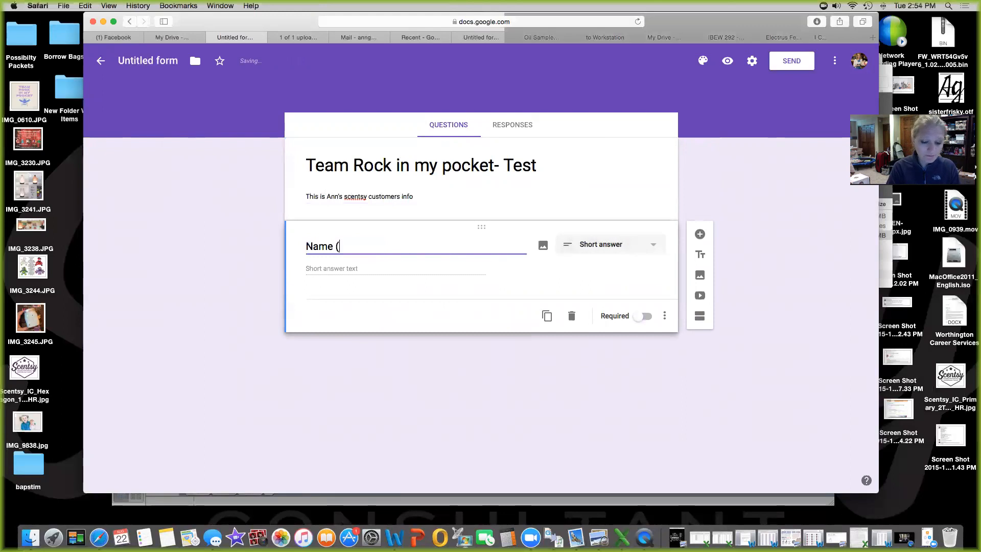
{"action": "type", "text": "Frist"}
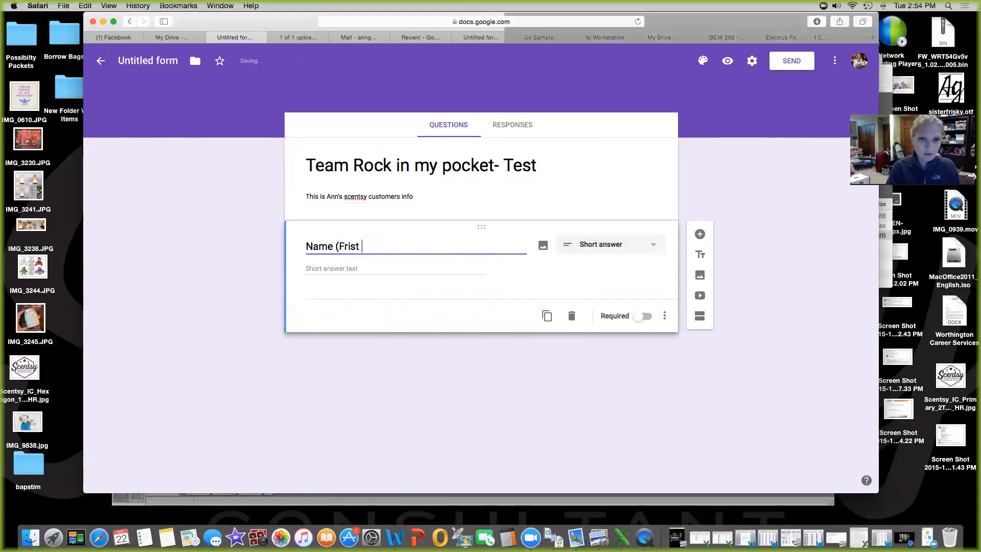
{"action": "key", "text": "BackSpace"}
{"action": "key", "text": "BackSpace"}
{"action": "key", "text": "BackSpace"}
{"action": "key", "text": "BackSpace"}
{"action": "key", "text": "BackSpace"}
{"action": "type", "text": "irst"}
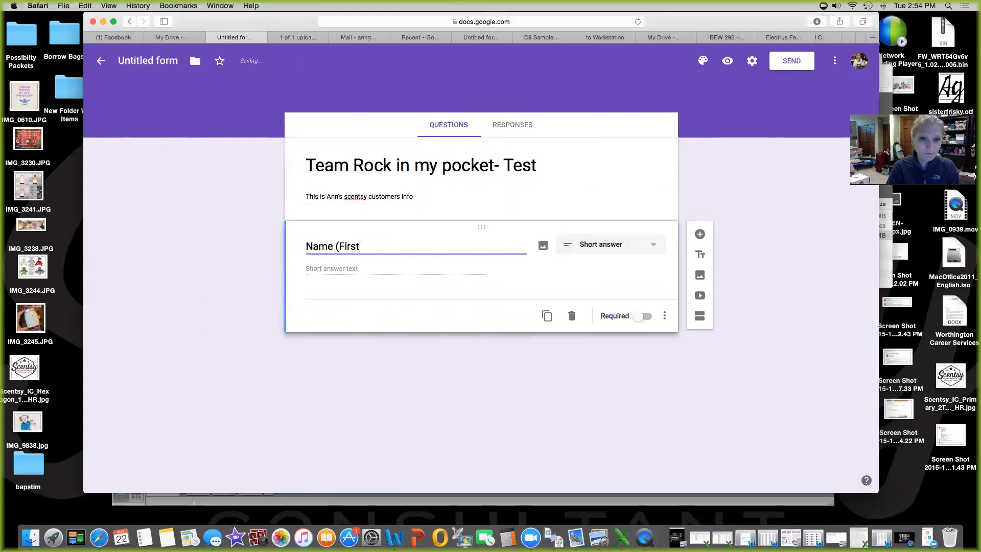
{"action": "type", "text": " and Last)"}
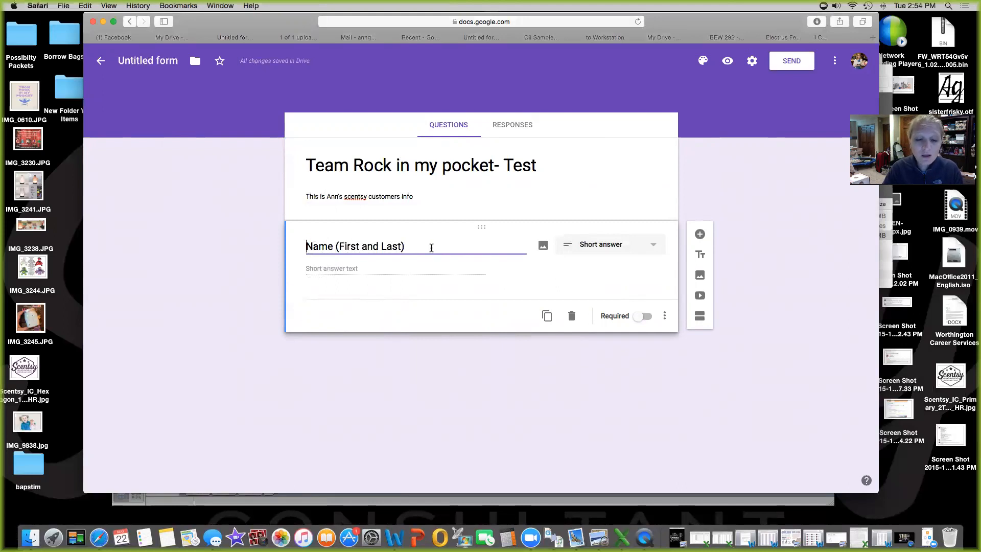
{"action": "left_click", "coordinate": [654, 249]}
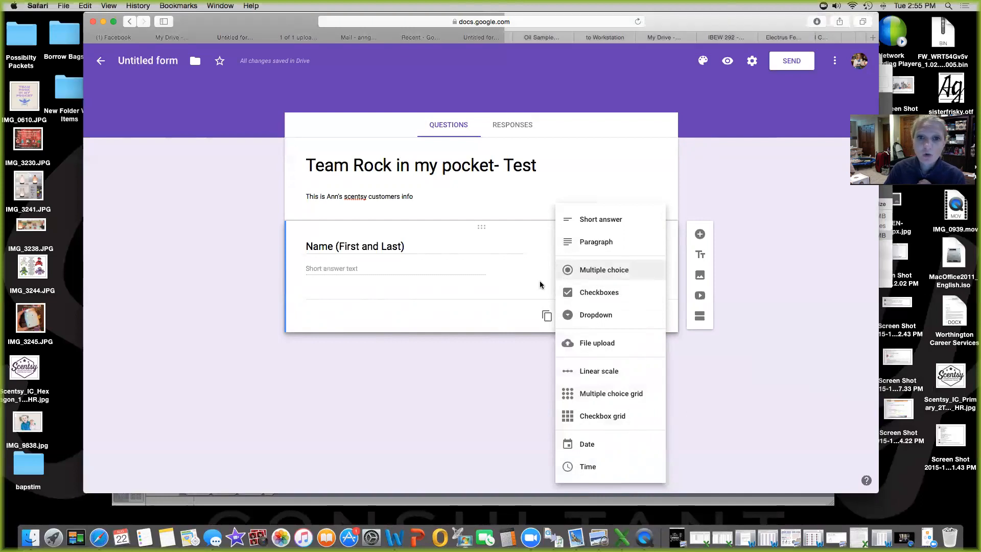
{"action": "left_click", "coordinate": [500, 298]}
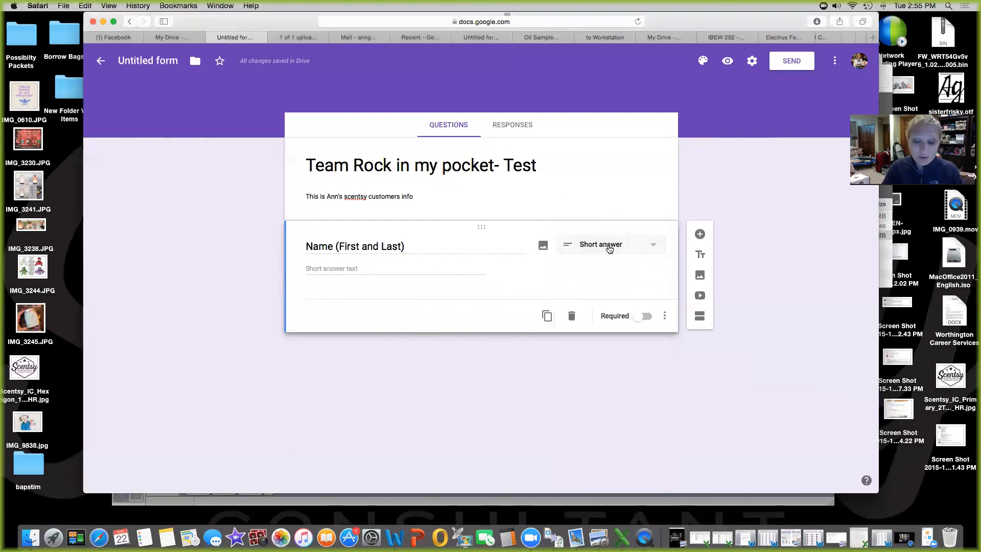
{"action": "left_click", "coordinate": [643, 317]}
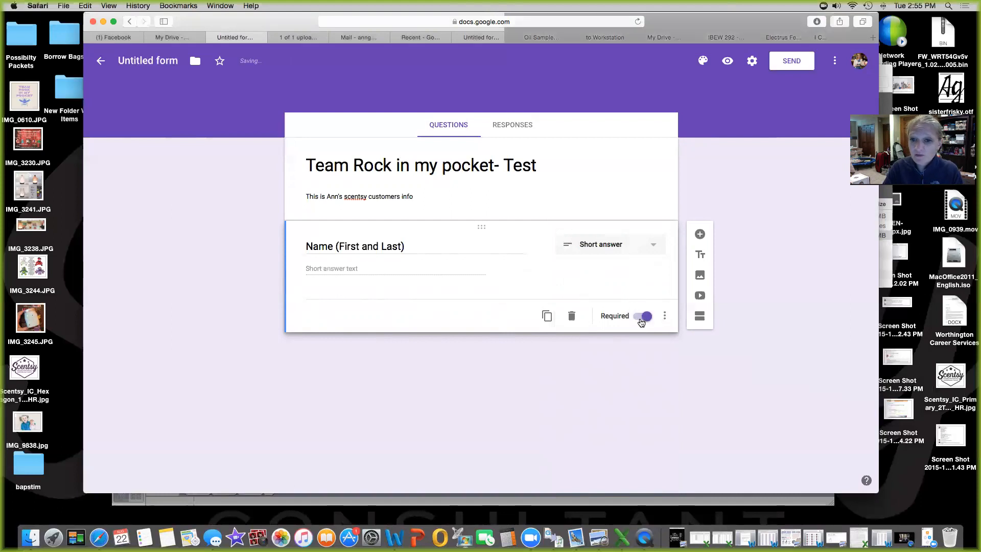
Add an 'Address' question, then a new question titled 'Email Address' below it
{"action": "left_click", "coordinate": [700, 234]}
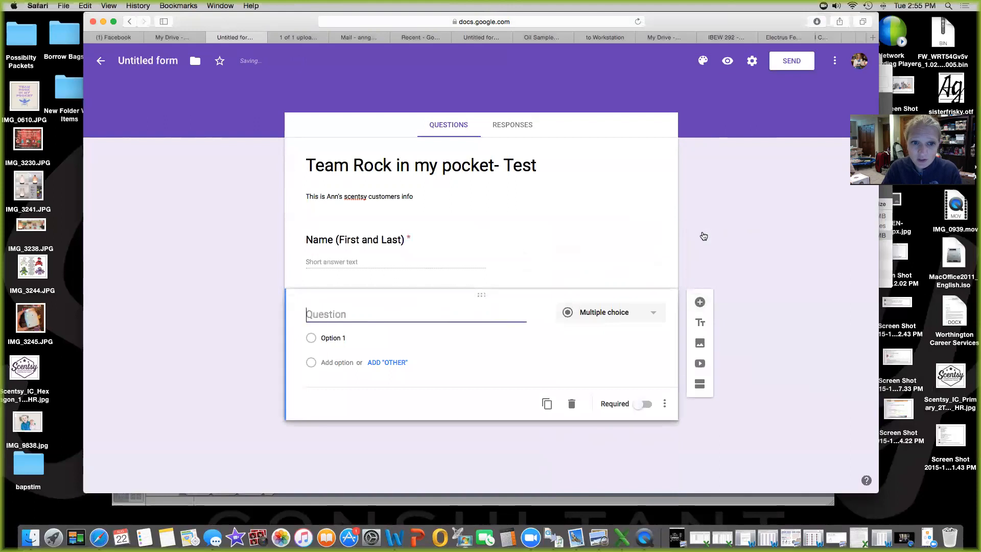
{"action": "type", "text": "Address"}
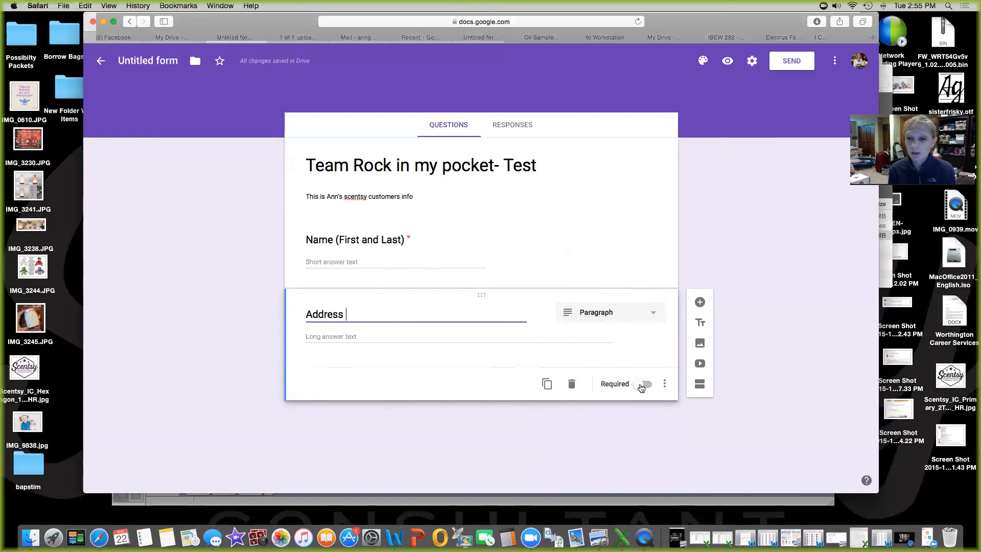
{"action": "left_click", "coordinate": [700, 302]}
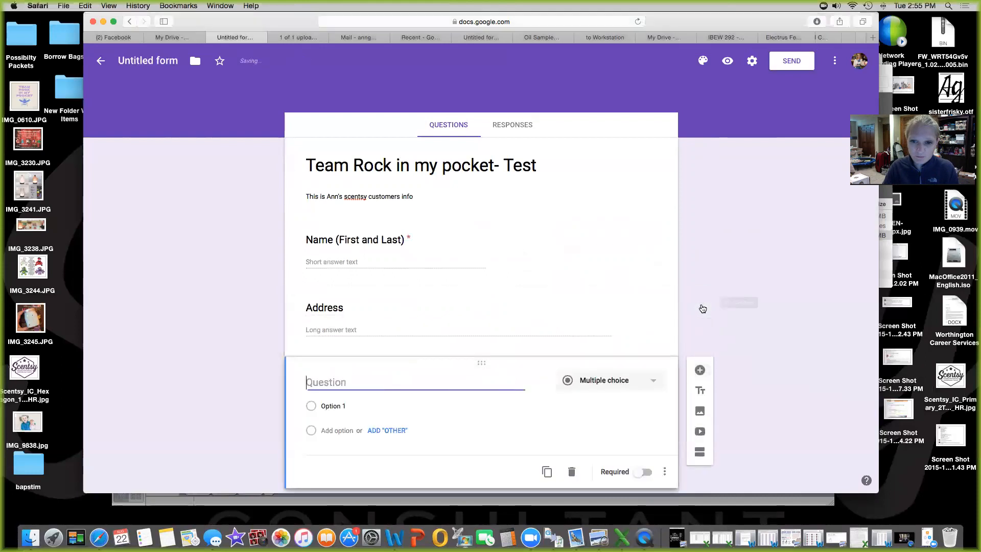
{"action": "type", "text": "Email "}
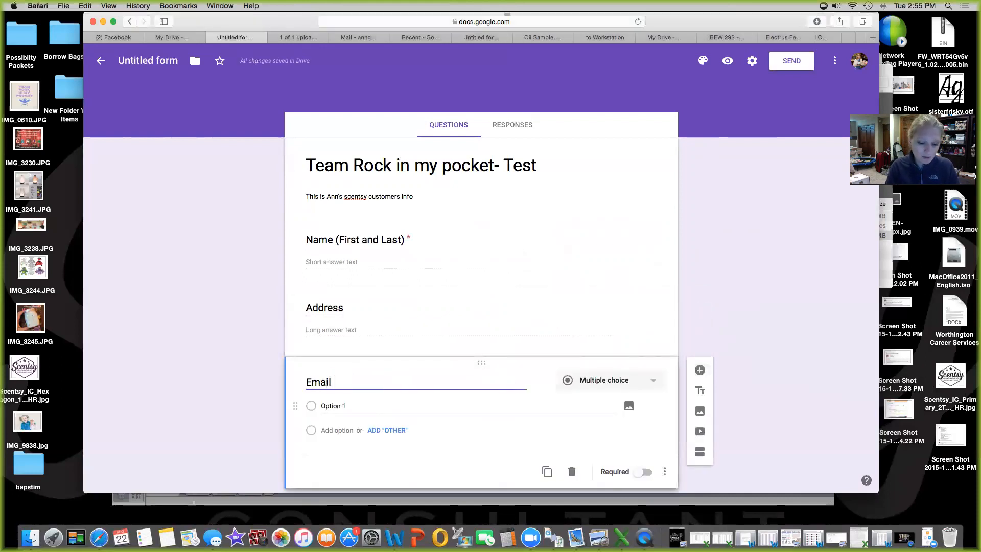
{"action": "type", "text": "Address"}
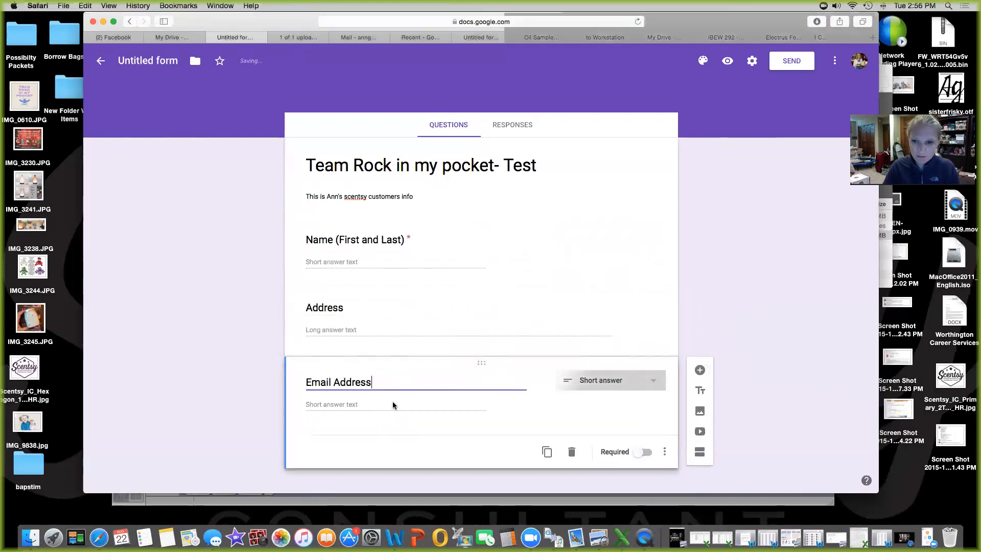
Make Email Address required and add a 'Phone Number' question beneath it
{"action": "left_click", "coordinate": [700, 370]}
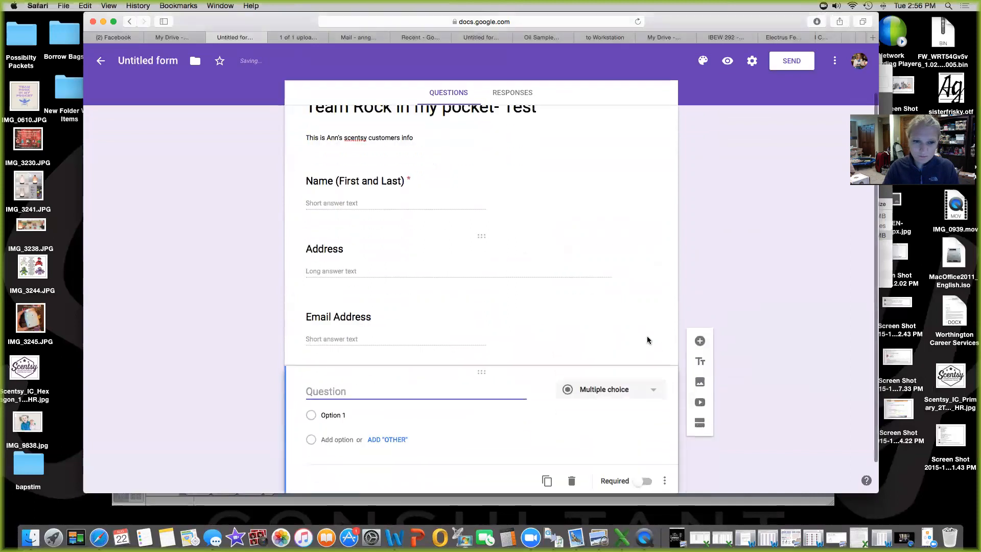
{"action": "left_click", "coordinate": [412, 294]}
{"action": "left_click", "coordinate": [644, 378]}
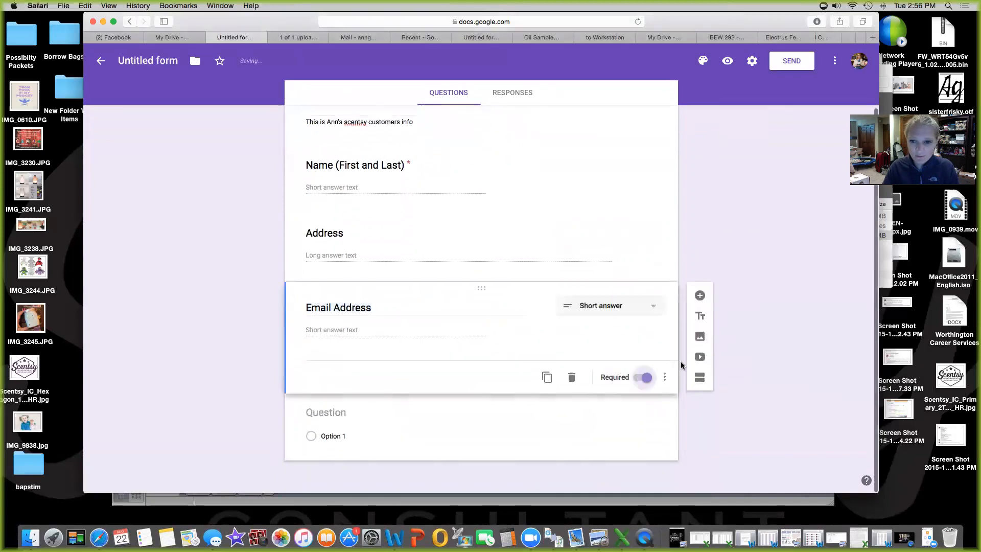
{"action": "left_click", "coordinate": [516, 418]}
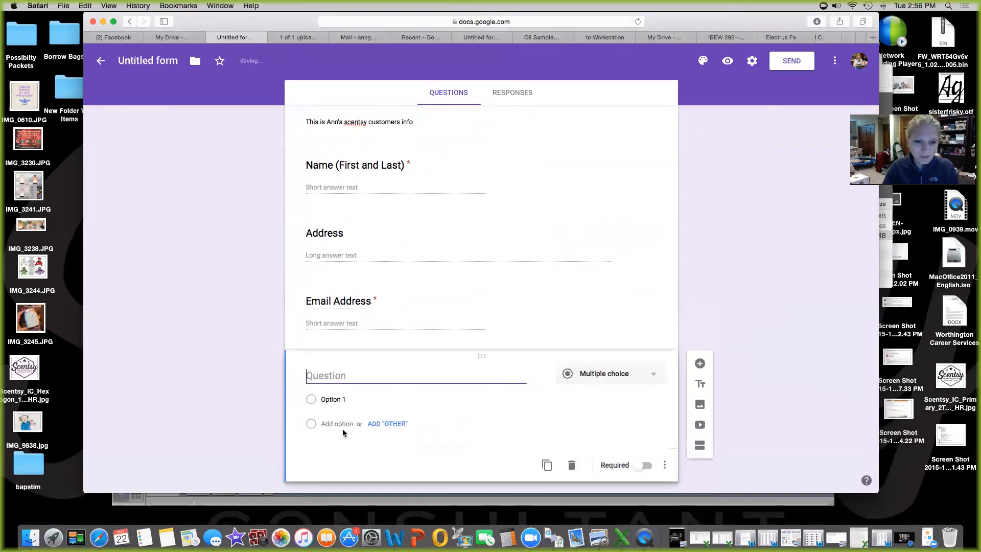
{"action": "type", "text": "Phone N"}
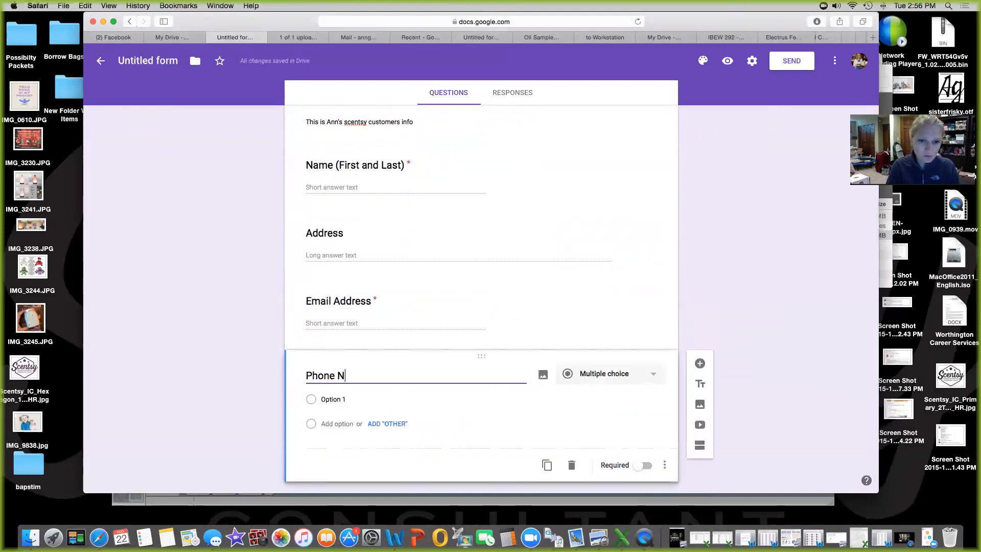
{"action": "type", "text": "umber"}
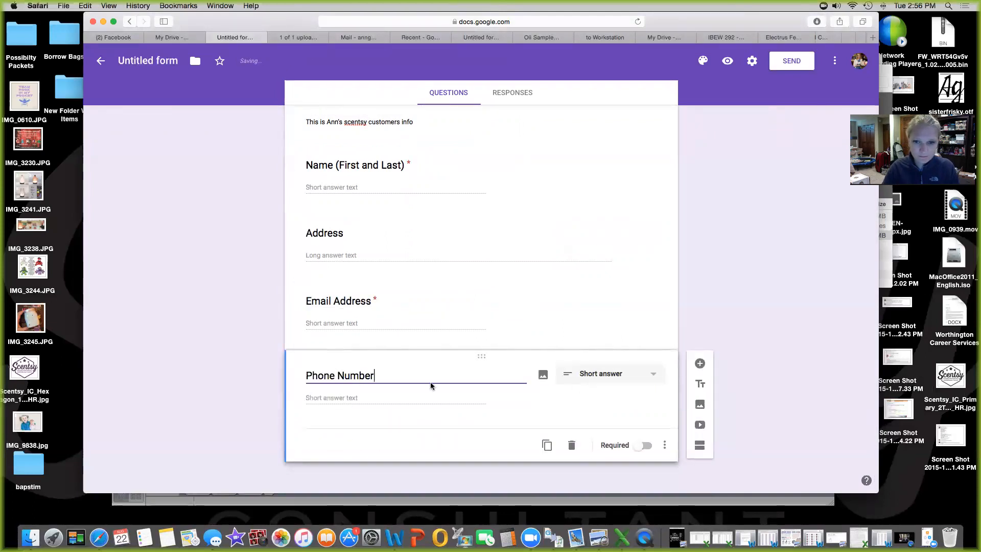
{"action": "left_click", "coordinate": [700, 364]}
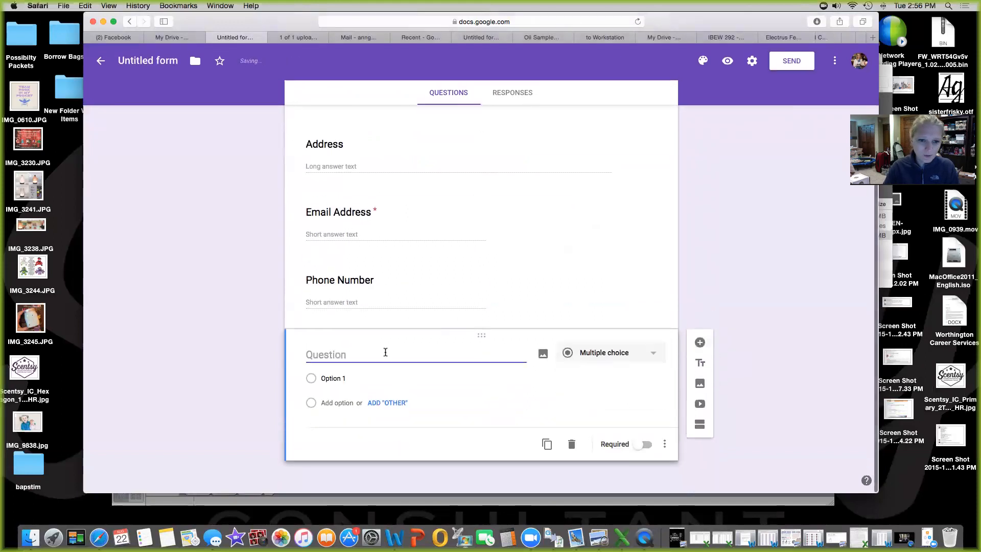
Add the question 'When would you like to hear from me about Scentsy' with Week, Daily, Scentsy-offers and personal-specials choices
{"action": "type", "text": "When w"}
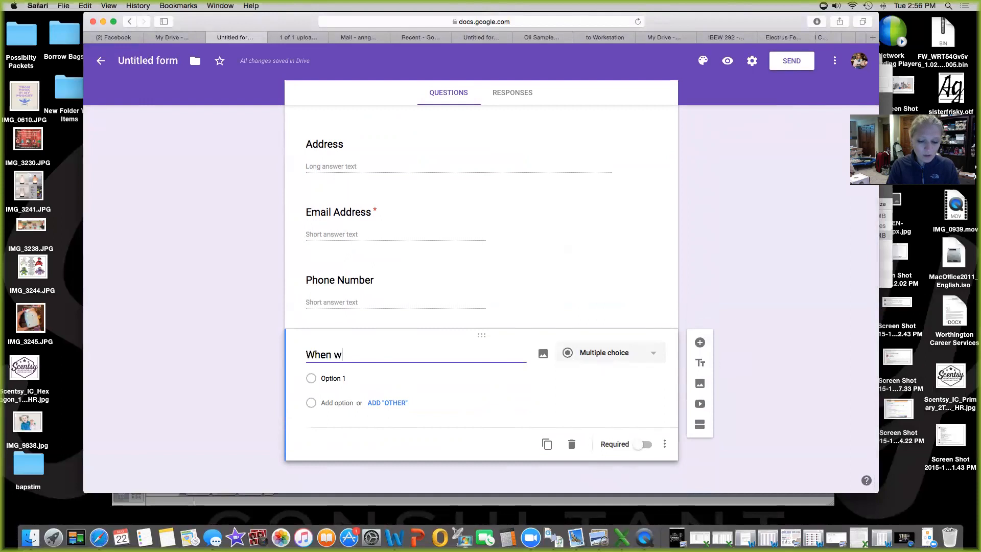
{"action": "type", "text": "ould you like to hear from me about Sce"}
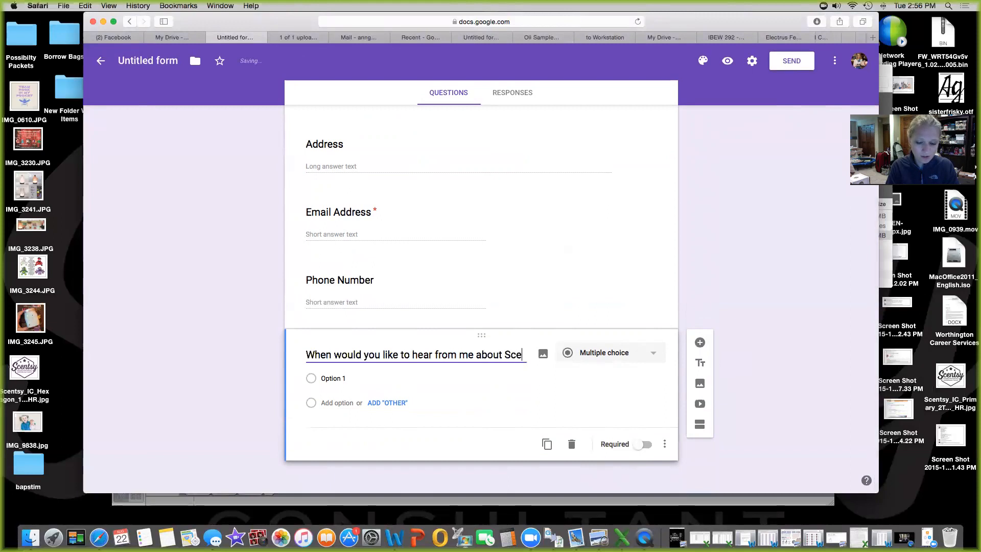
{"action": "type", "text": "ntsy"}
{"action": "left_click", "coordinate": [357, 379]}
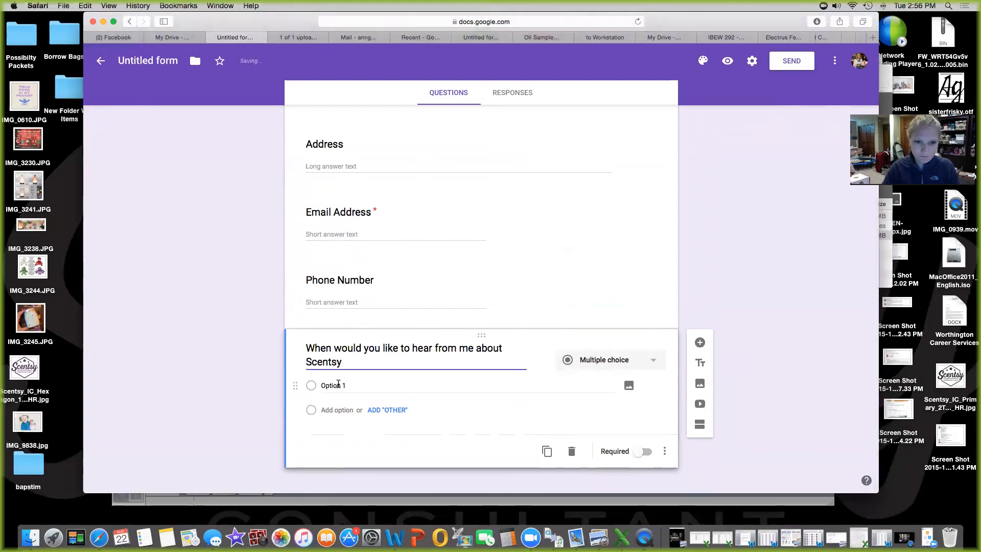
{"action": "type", "text": "WEek"}
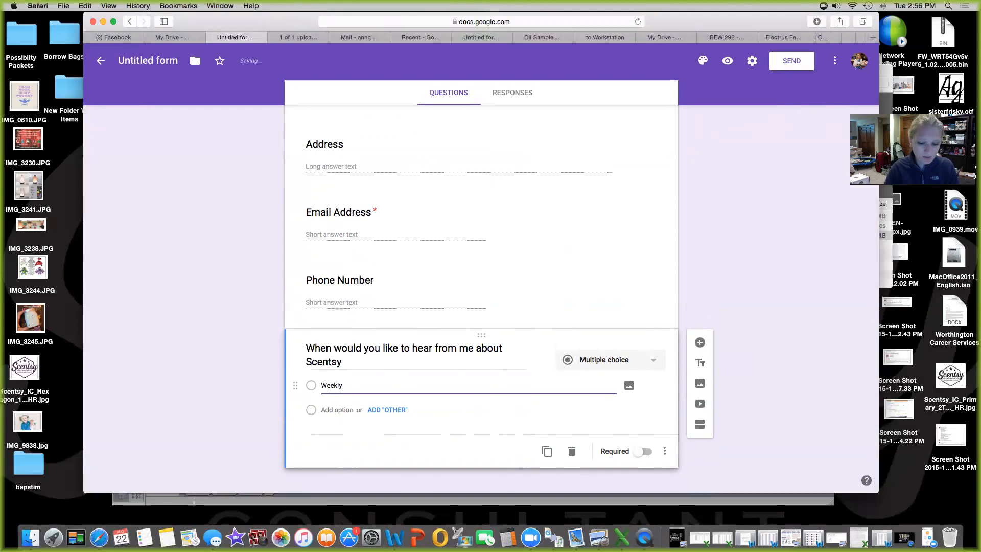
{"action": "left_click", "coordinate": [327, 409]}
{"action": "type", "text": "Daily"}
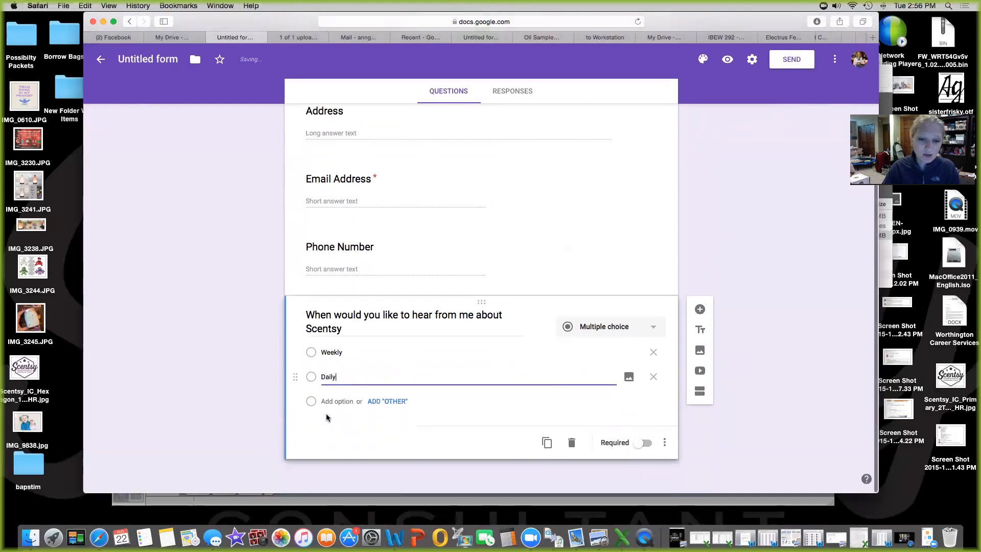
{"action": "left_click", "coordinate": [327, 406]}
{"action": "type", "text": "When Scentsy offers specials"}
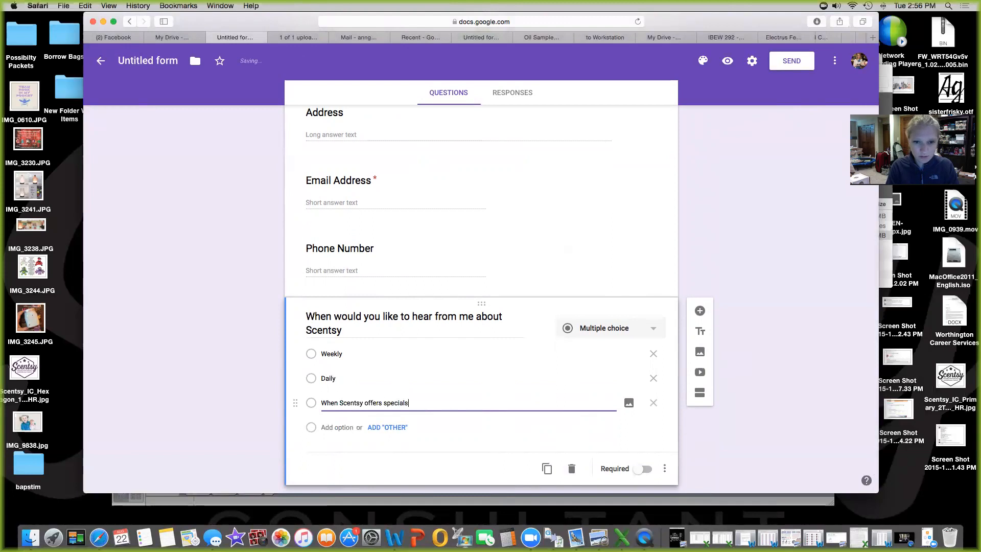
{"action": "left_click", "coordinate": [331, 427]}
{"action": "type", "text": "Wh"}
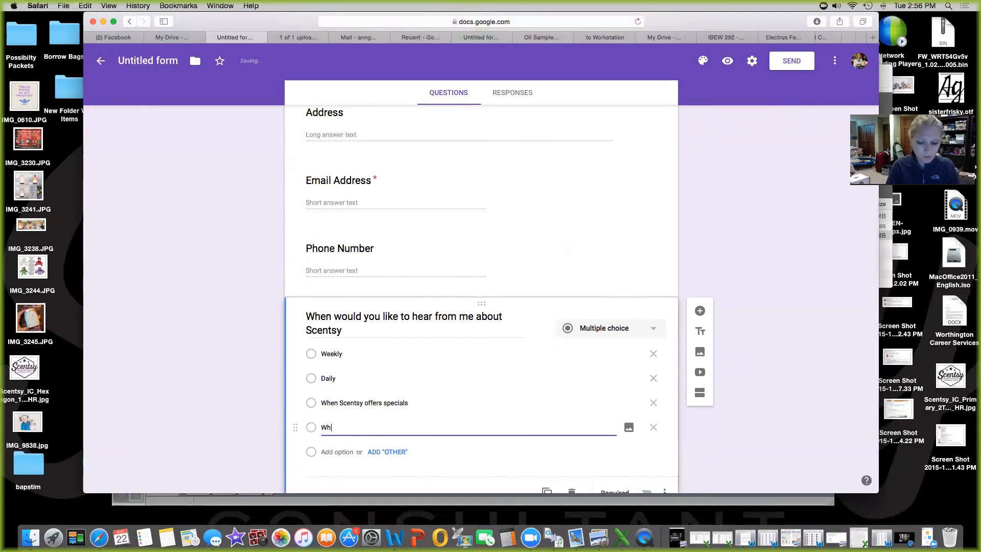
{"action": "type", "text": "en I offer per"}
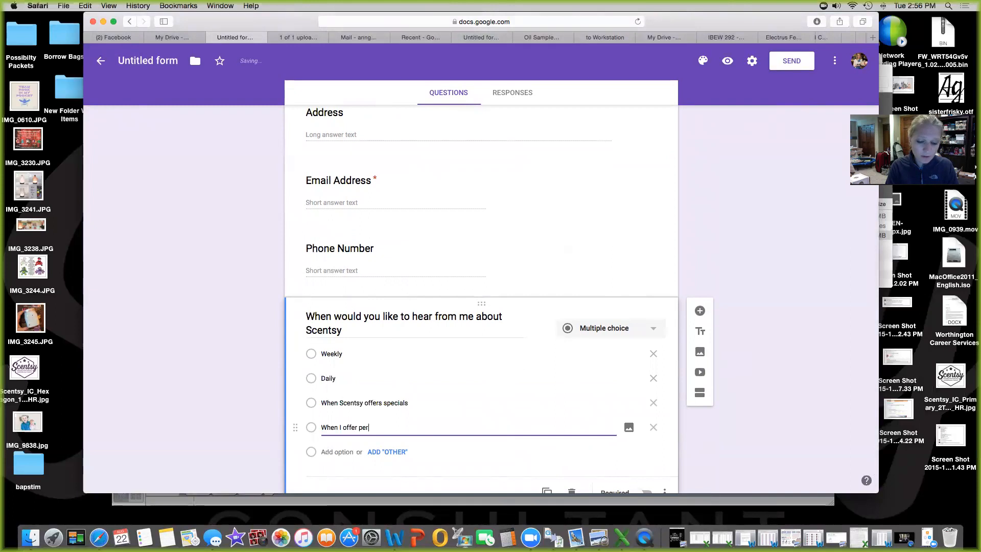
{"action": "type", "text": "sonal spe"}
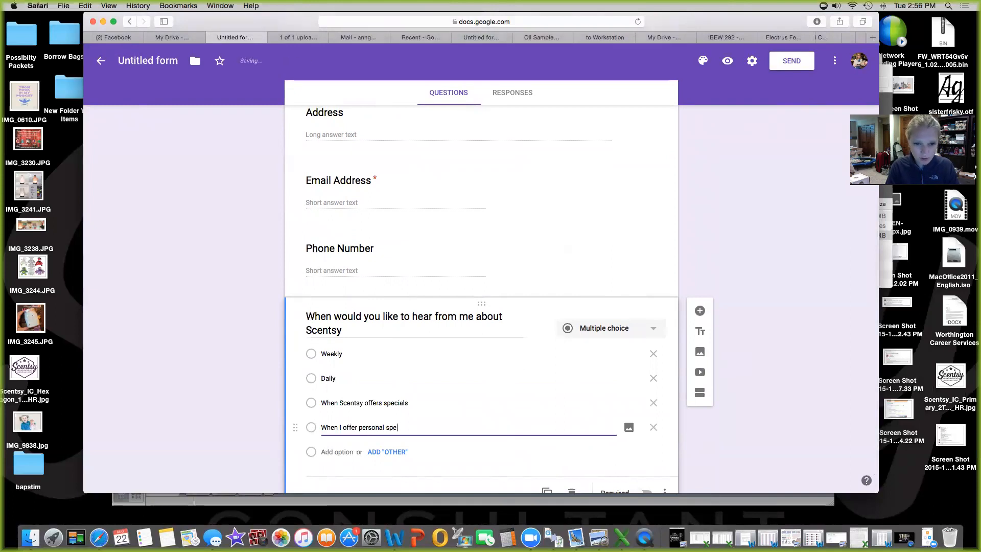
{"action": "type", "text": "icials"}
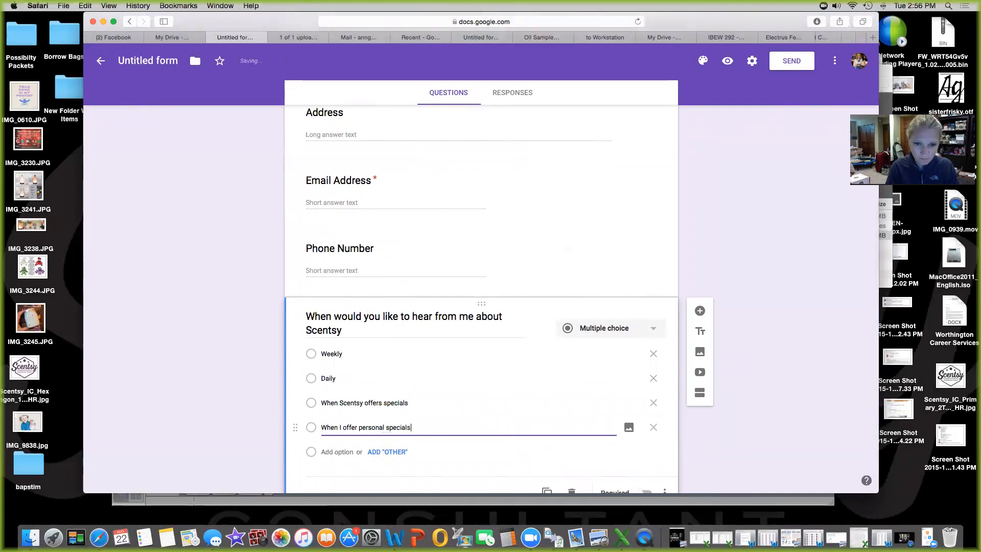
Switch the question to Checkboxes and add the choice 'every time a new catalog comes out'
{"action": "left_click", "coordinate": [650, 329]}
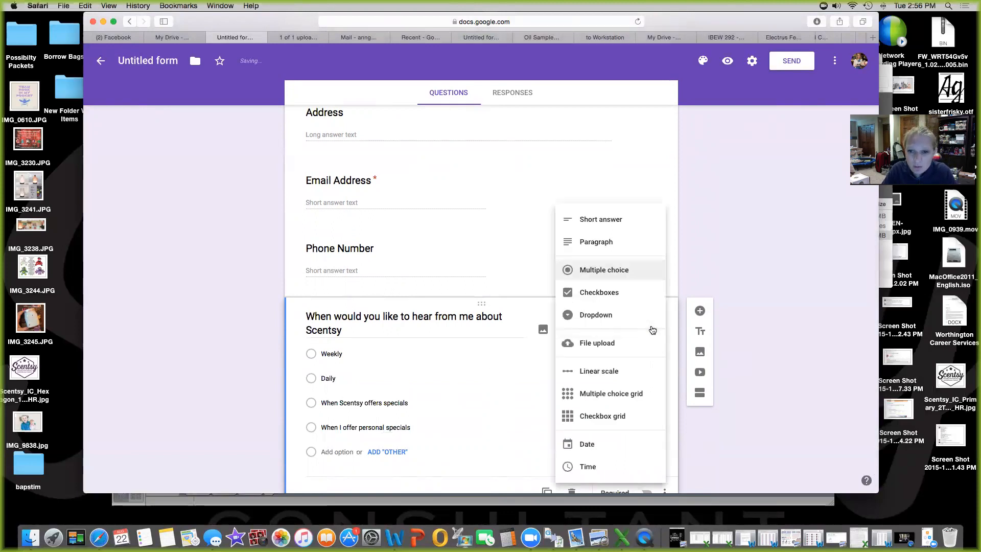
{"action": "left_click", "coordinate": [645, 303]}
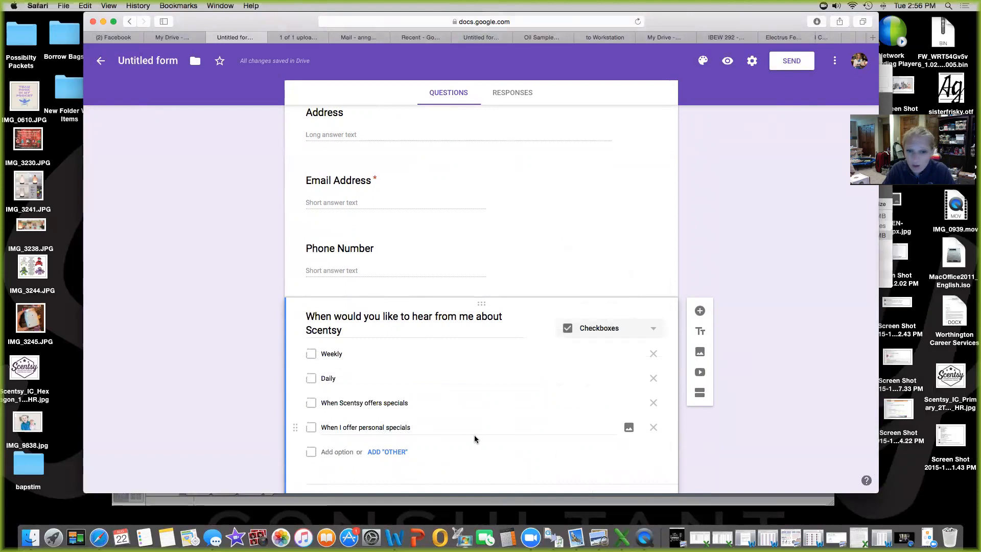
{"action": "scroll", "coordinate": [474, 439], "scroll_direction": "down", "scroll_amount": 2}
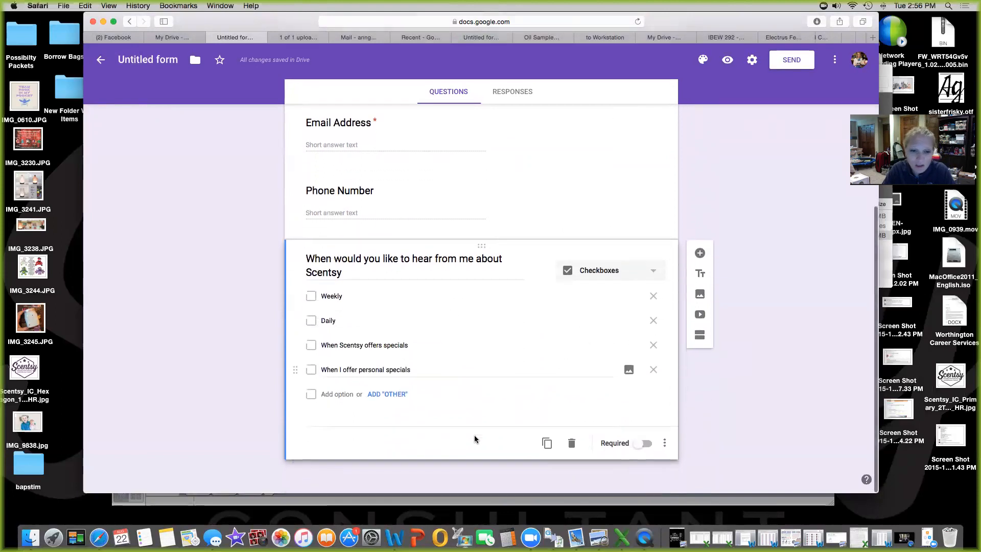
{"action": "left_click", "coordinate": [336, 395]}
{"action": "type", "text": "ev"}
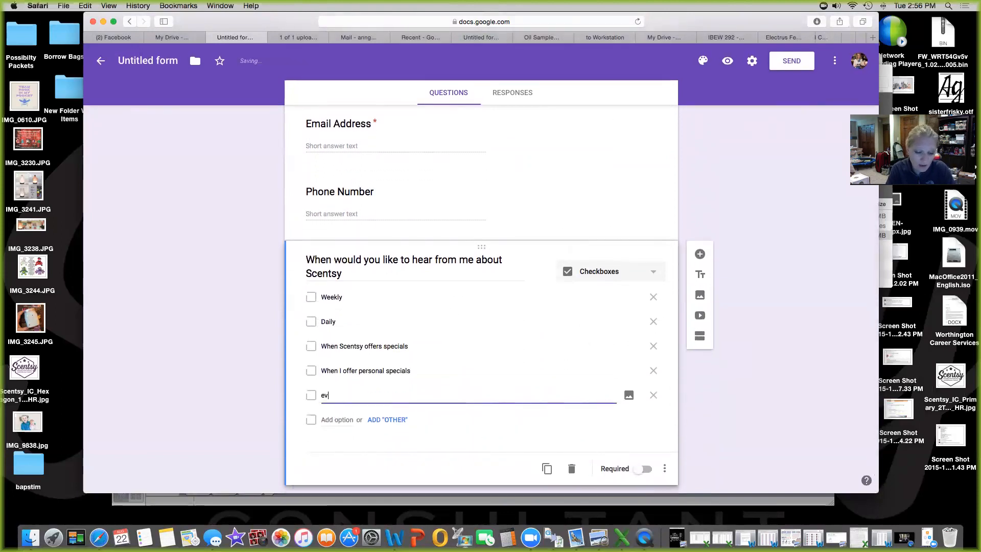
{"action": "type", "text": "ery time a new catalog"}
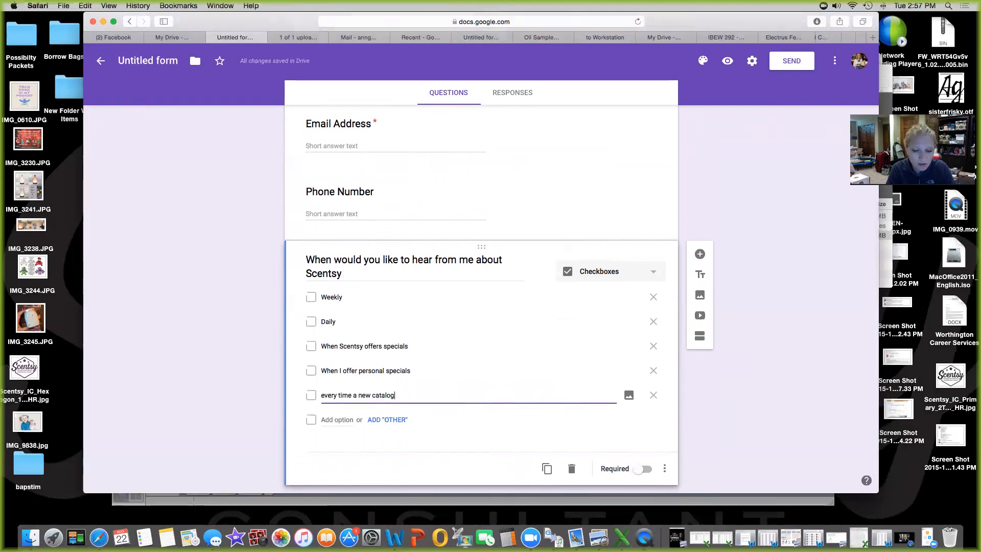
{"action": "type", "text": " comes out"}
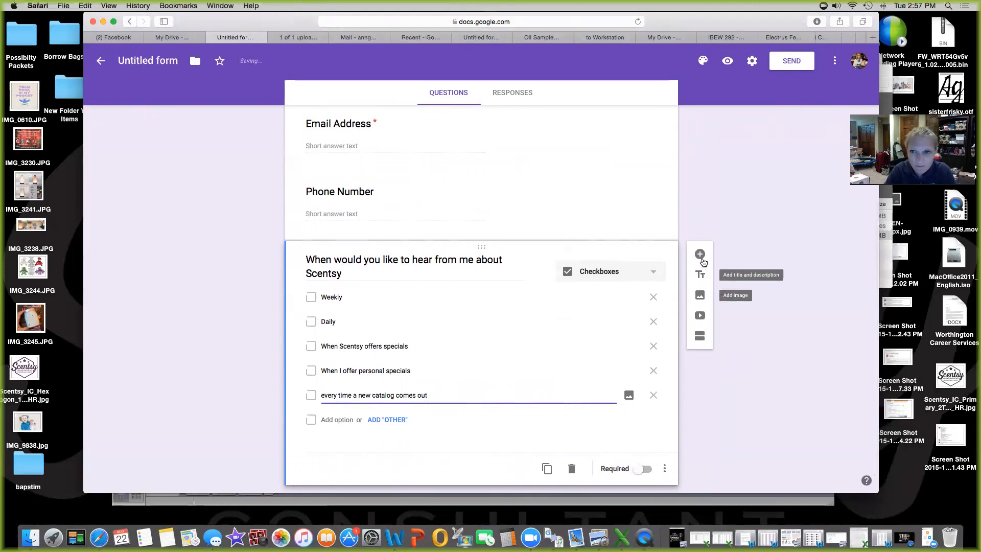
Add a Paragraph question reading 'Do you have a scent that if it where to be disc…'
{"action": "left_click", "coordinate": [700, 254]}
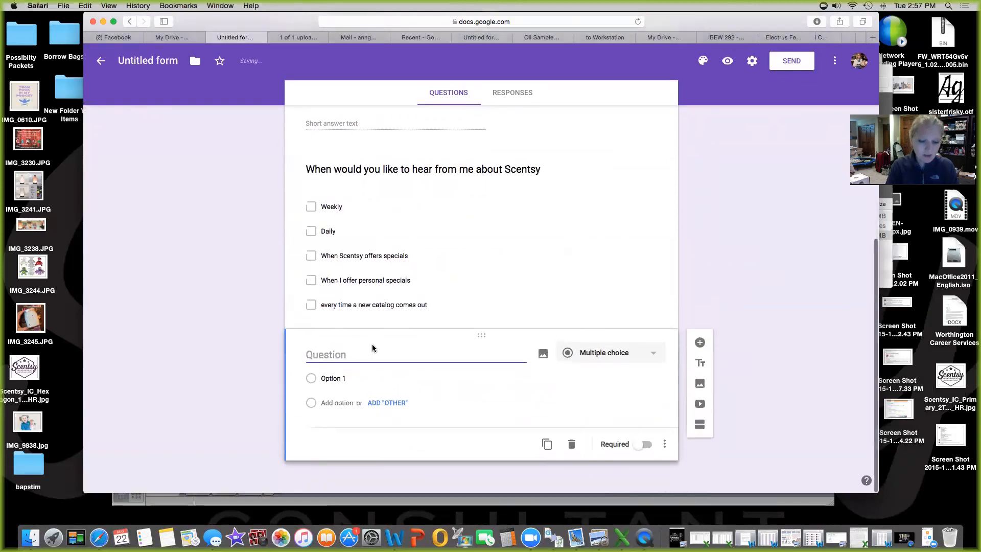
{"action": "type", "text": "W"}
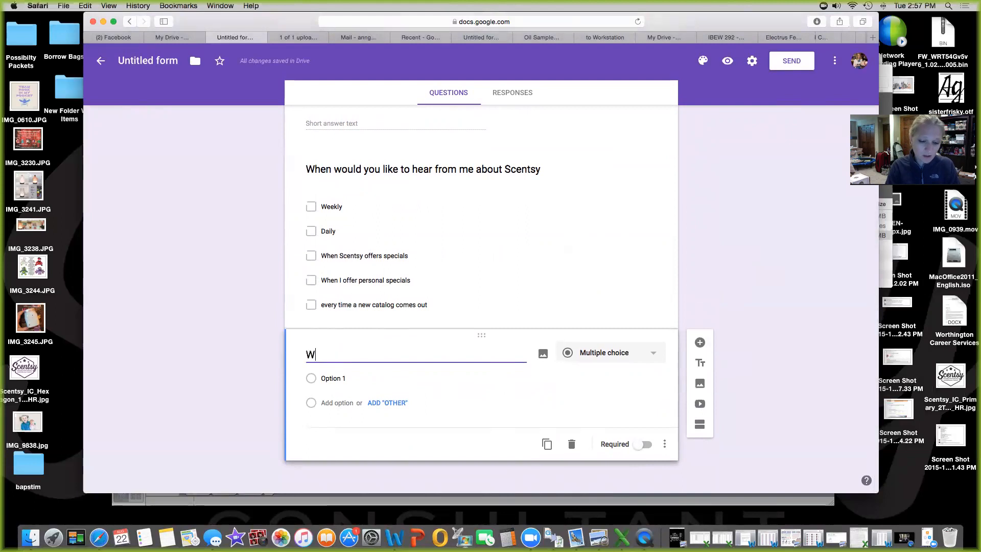
{"action": "key", "text": "BackSpace"}
{"action": "type", "text": "Do you ha"}
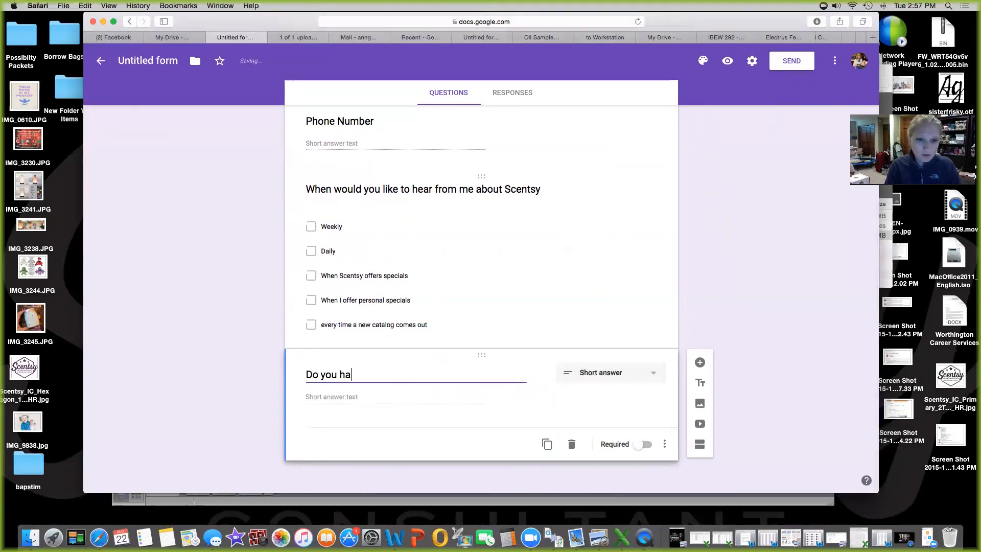
{"action": "type", "text": "ve a scenrs"}
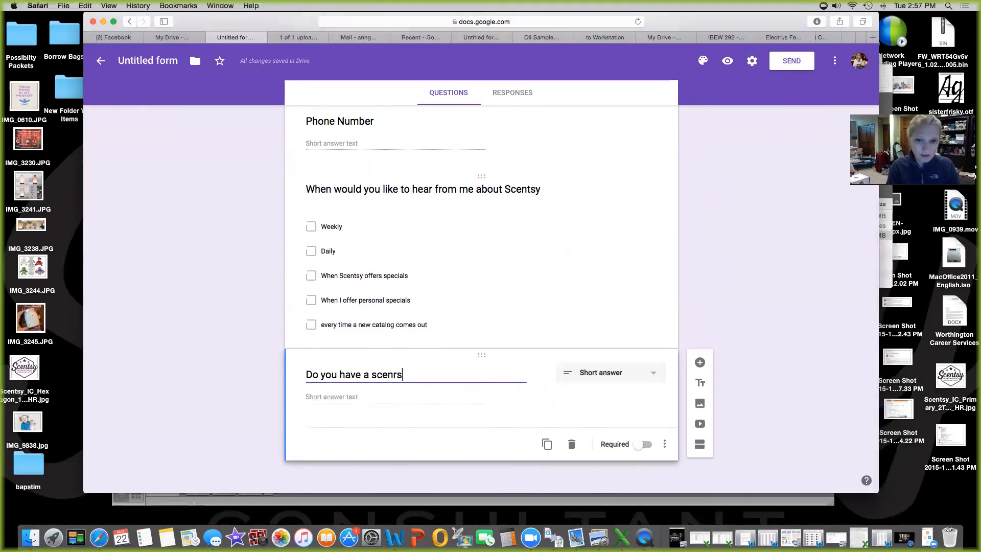
{"action": "key", "text": "BackSpace"}
{"action": "key", "text": "BackSpace"}
{"action": "type", "text": "t that if it where to be disc"}
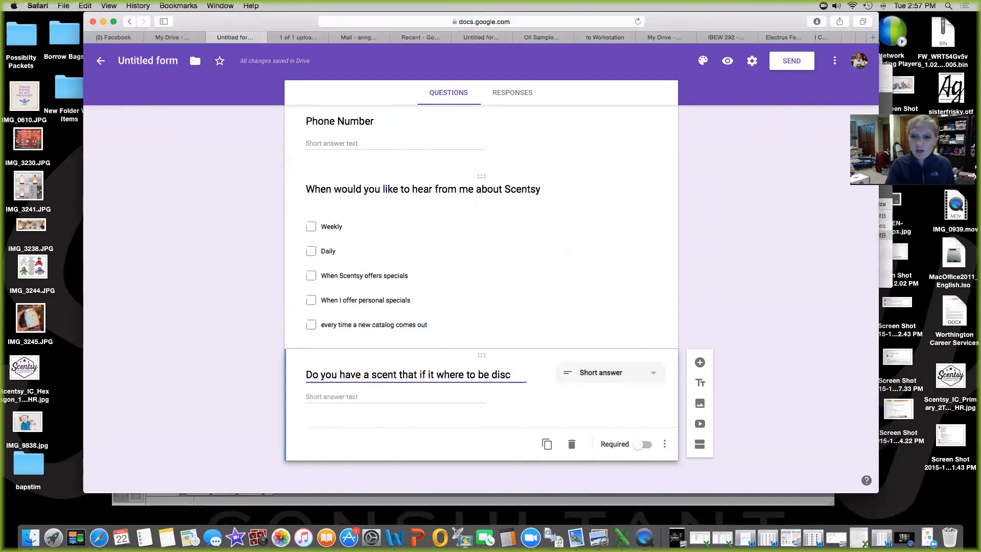
{"action": "left_click", "coordinate": [644, 374]}
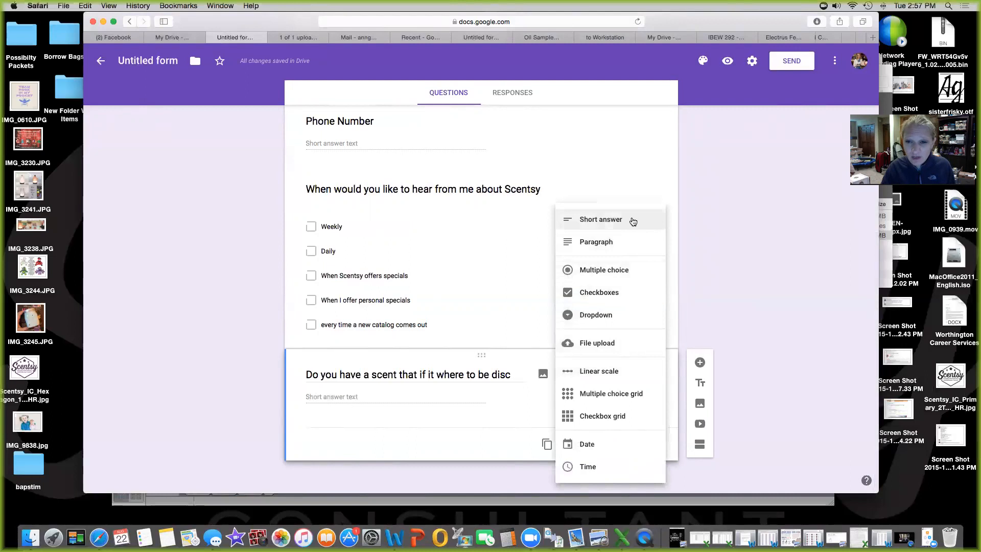
{"action": "left_click", "coordinate": [622, 246]}
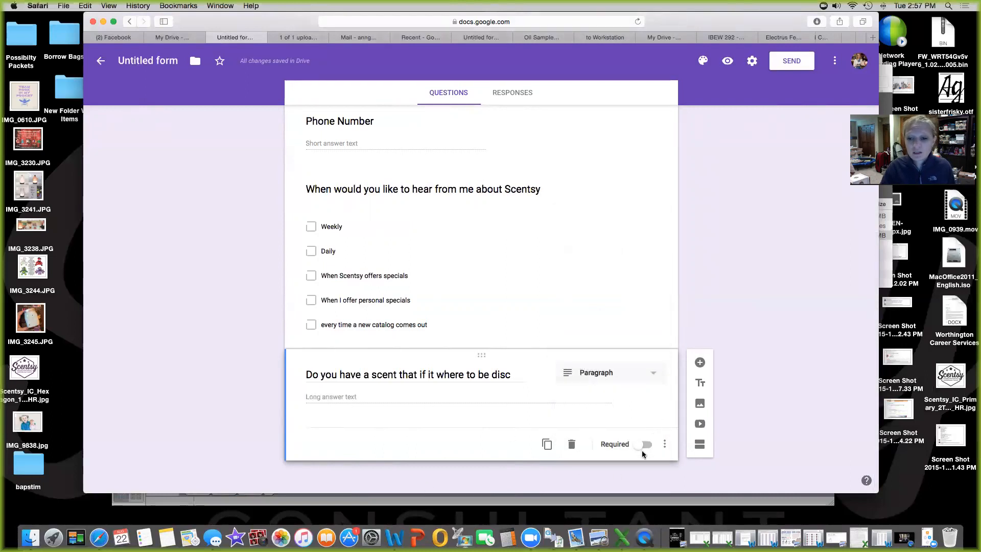
{"action": "scroll", "coordinate": [497, 391], "scroll_direction": "down", "scroll_amount": 1}
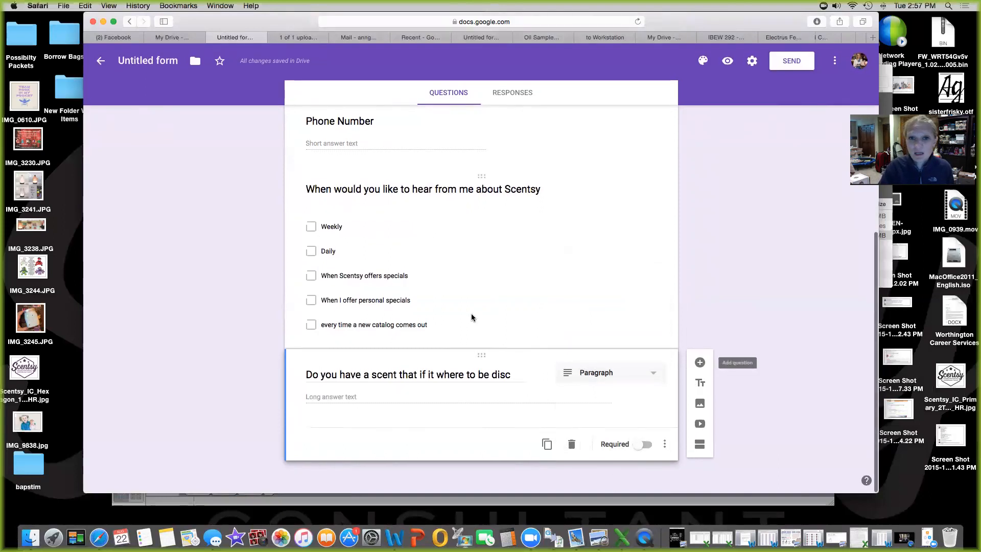
{"action": "scroll", "coordinate": [468, 279], "scroll_direction": "up", "scroll_amount": 5}
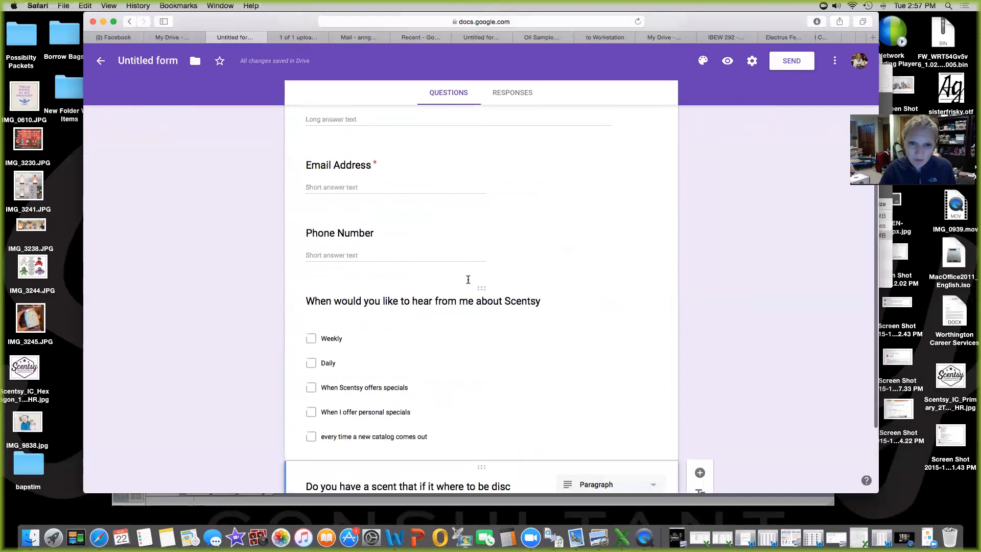
{"action": "scroll", "coordinate": [466, 278], "scroll_direction": "down", "scroll_amount": 5}
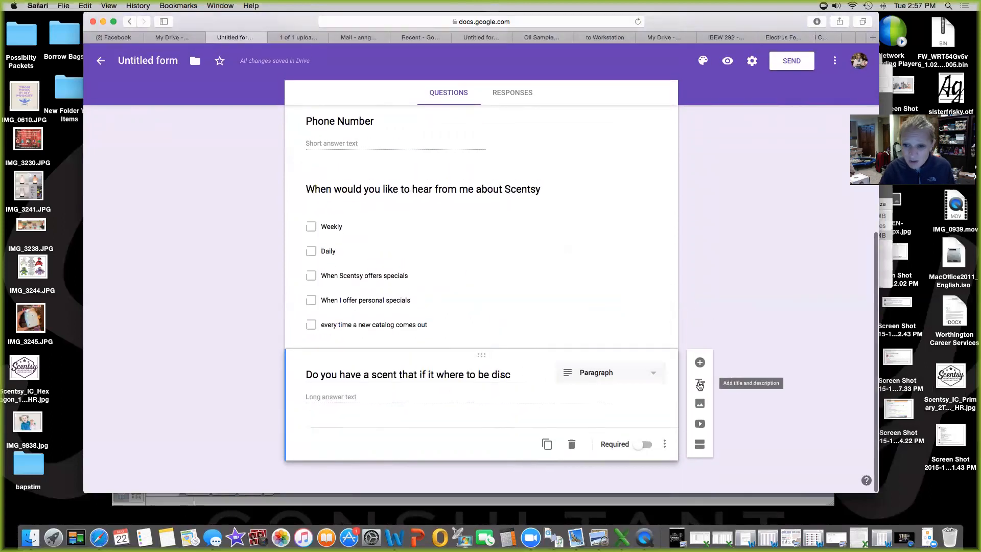
Insert a blank title-and-description section after the last question
{"action": "left_click", "coordinate": [700, 383]}
{"action": "scroll", "coordinate": [569, 384], "scroll_direction": "down", "scroll_amount": 2}
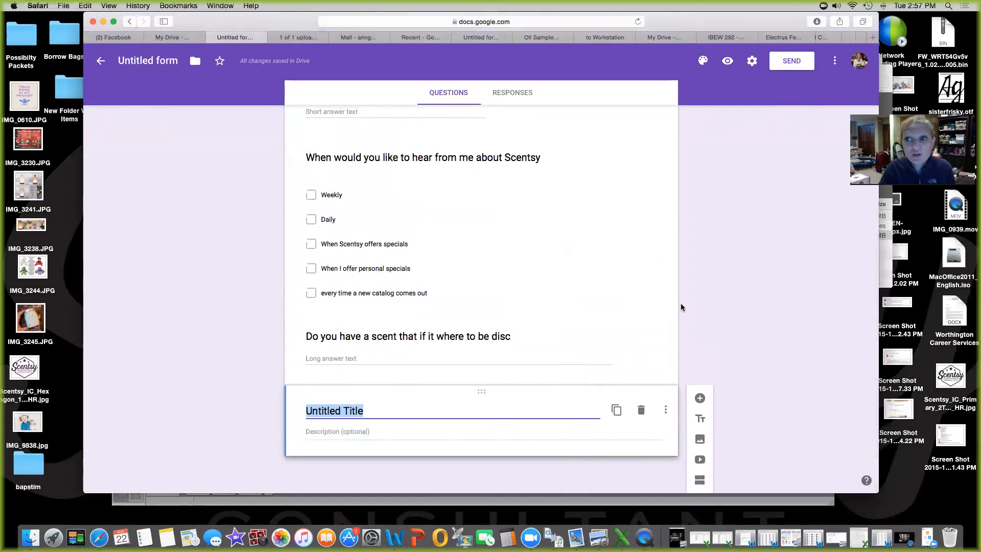
{"action": "scroll", "coordinate": [656, 229], "scroll_direction": "up", "scroll_amount": 1}
{"action": "scroll", "coordinate": [655, 227], "scroll_direction": "up", "scroll_amount": 10}
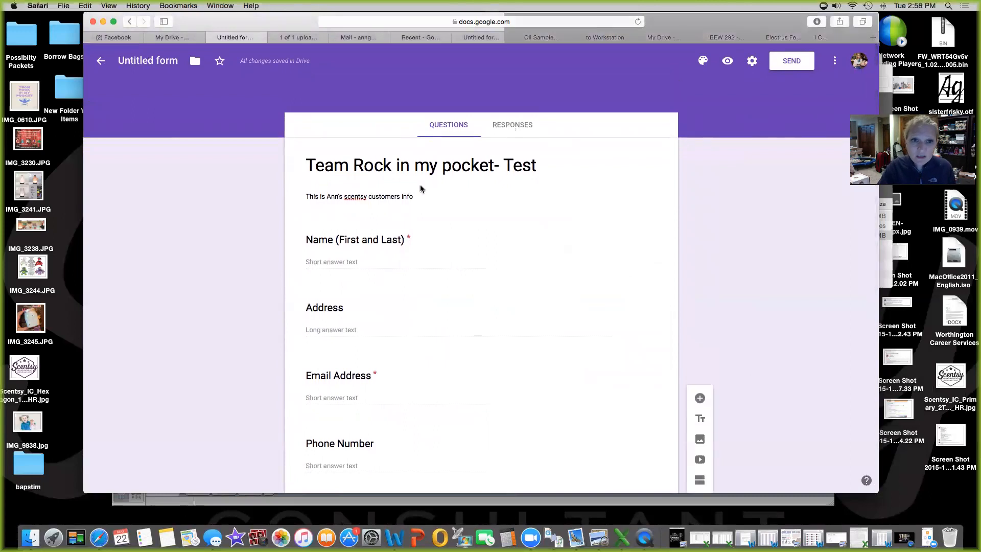
{"action": "left_click", "coordinate": [833, 63]}
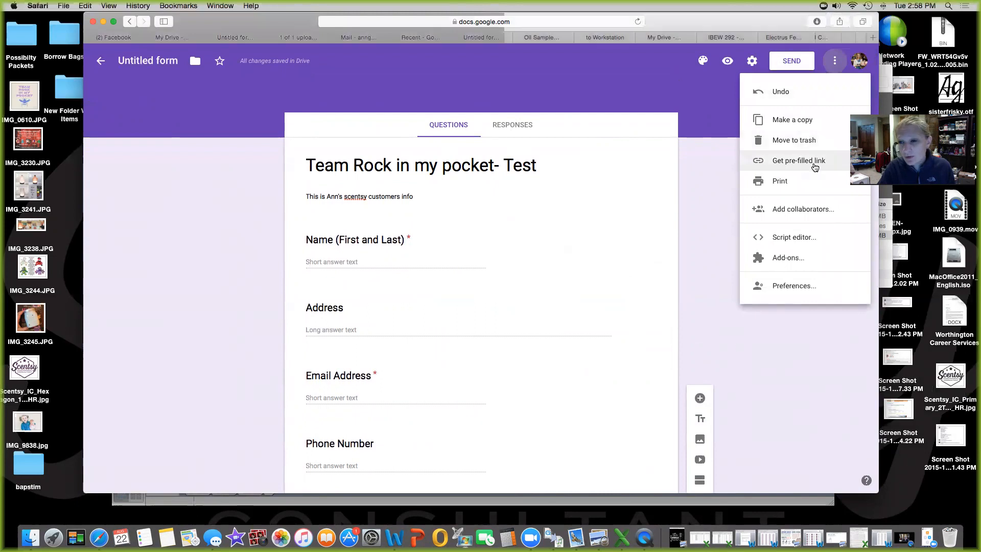
{"action": "left_click", "coordinate": [752, 65]}
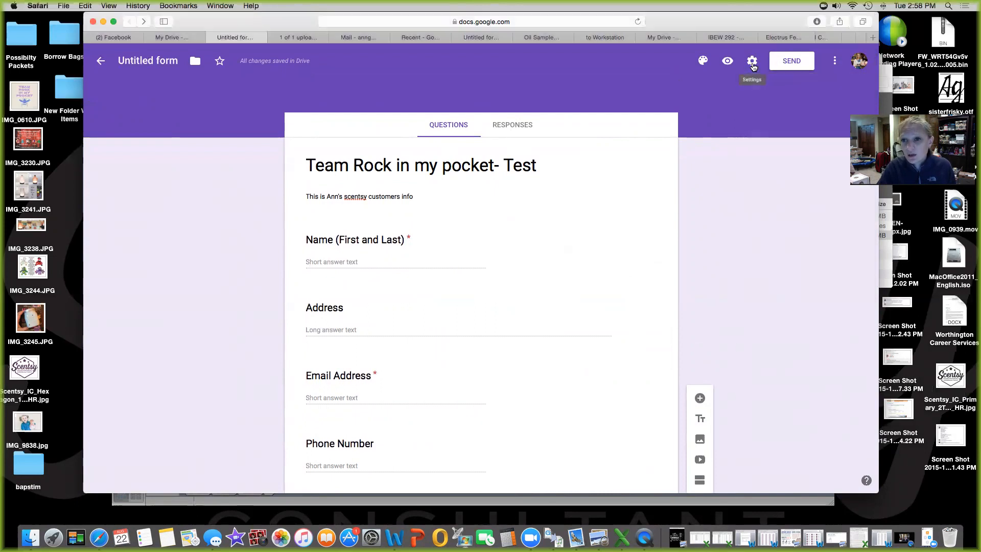
{"action": "left_click", "coordinate": [752, 66]}
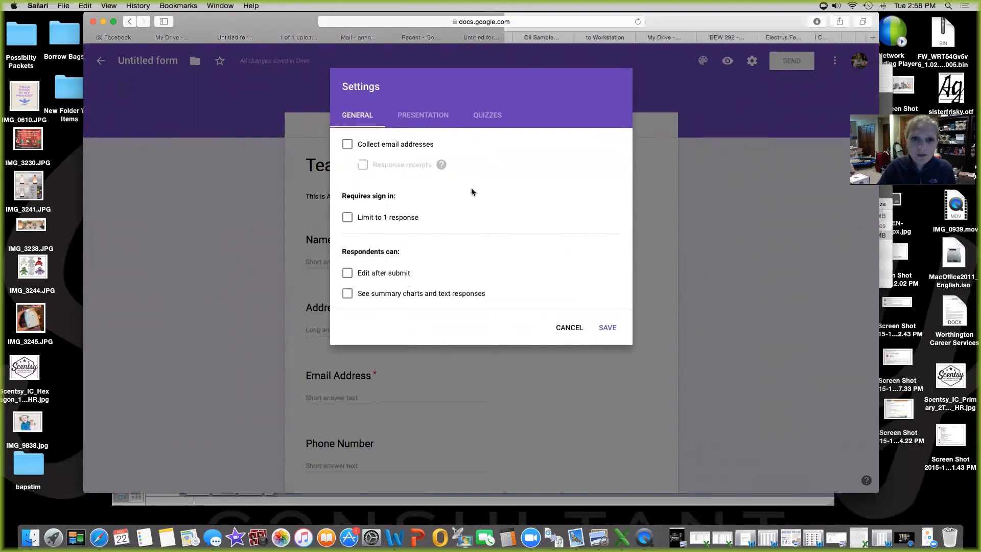
{"action": "left_click", "coordinate": [426, 115]}
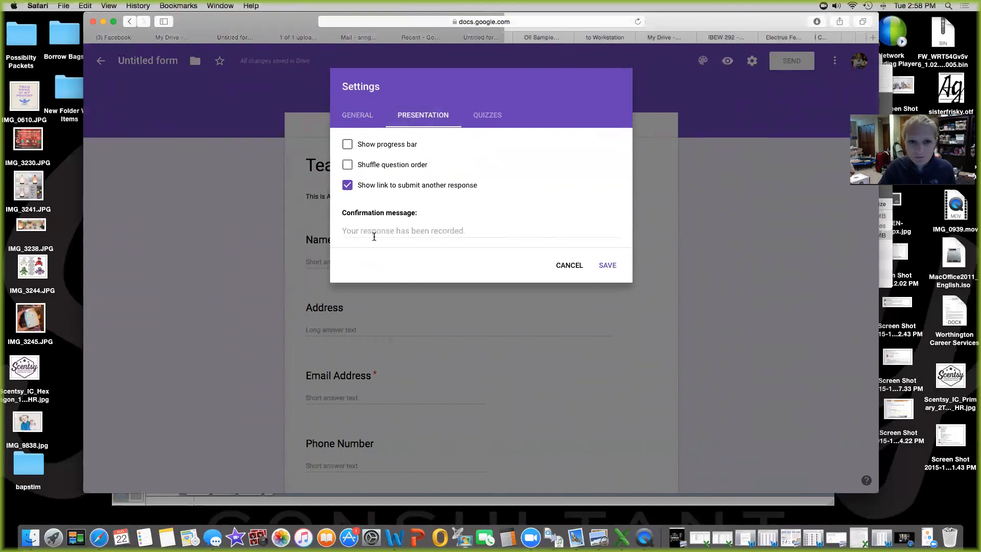
{"action": "left_click", "coordinate": [571, 270]}
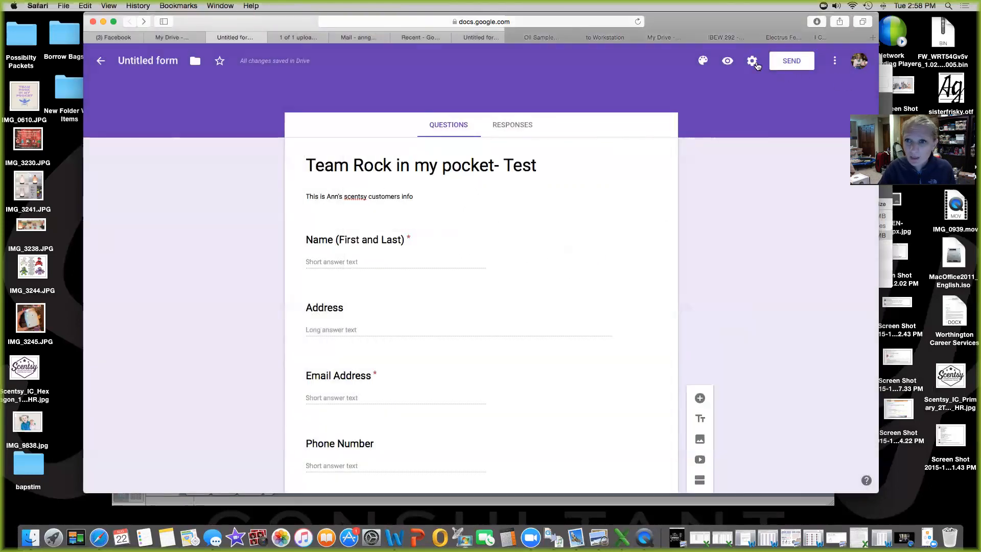
Get a shortened share link for the form, view its embed code, and close the Send dialog
{"action": "left_click", "coordinate": [790, 61]}
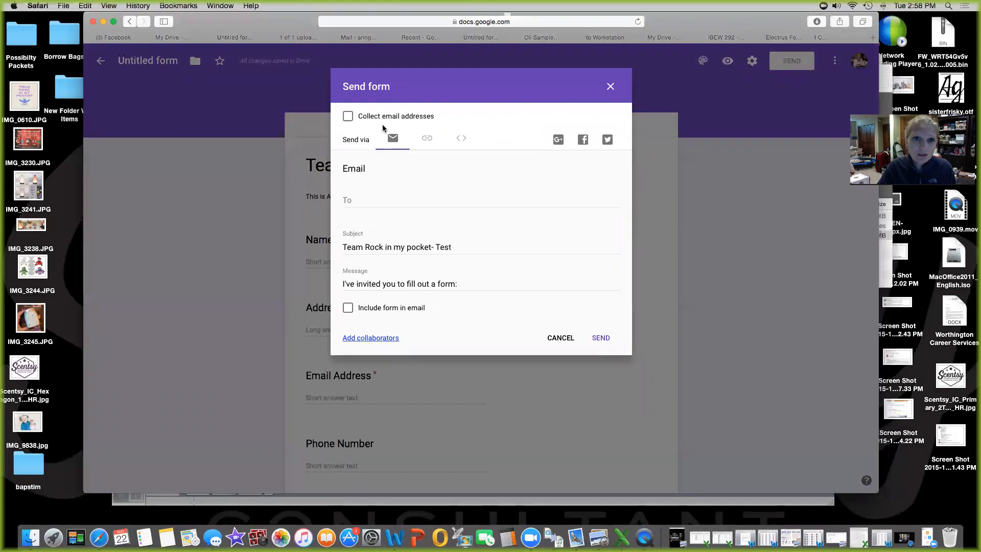
{"action": "left_click", "coordinate": [427, 139]}
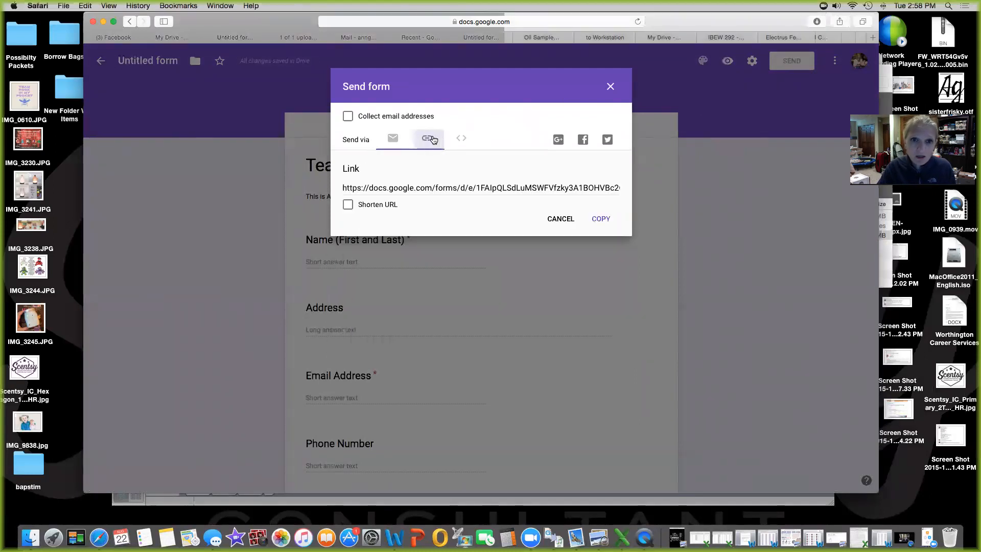
{"action": "left_click", "coordinate": [348, 205]}
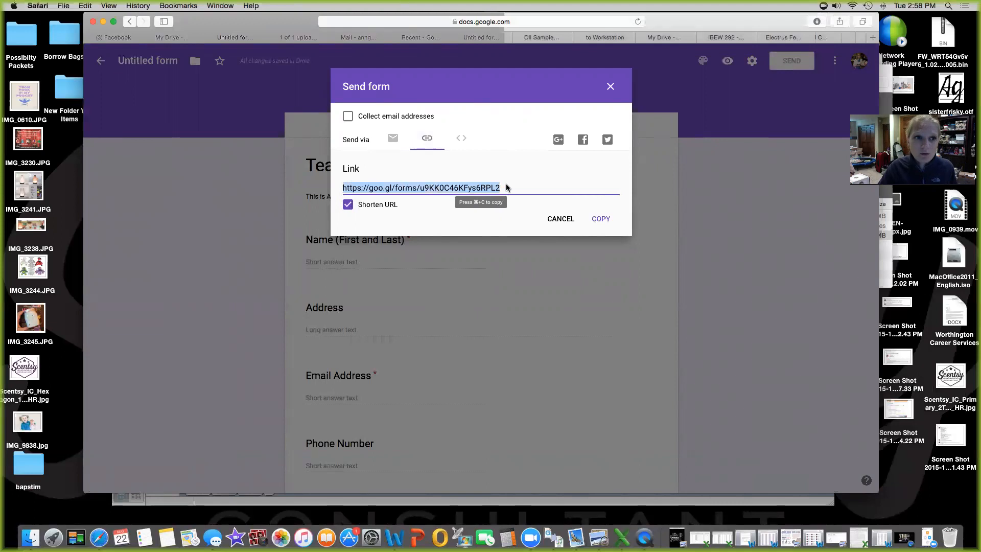
{"action": "left_click", "coordinate": [459, 142]}
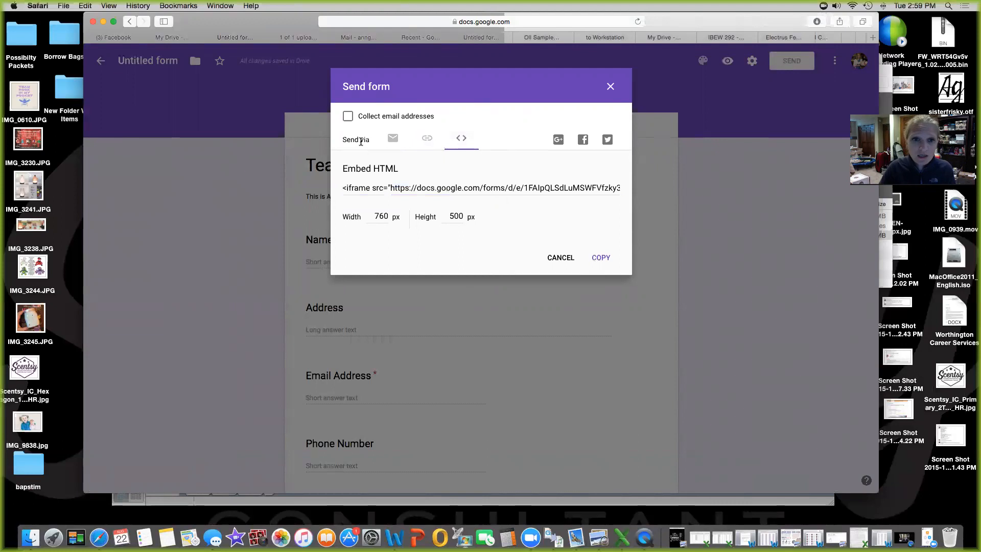
{"action": "left_click", "coordinate": [424, 141]}
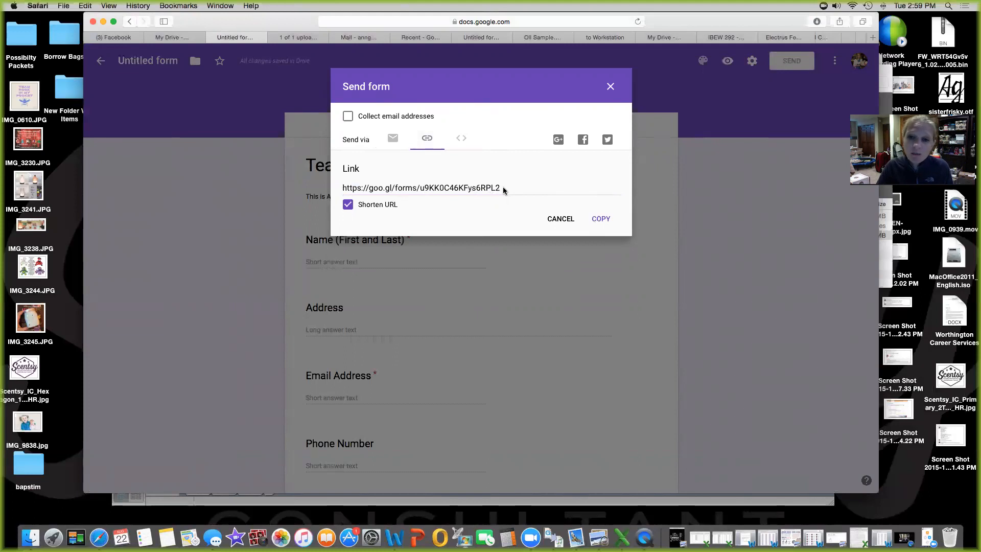
{"action": "left_click", "coordinate": [610, 87]}
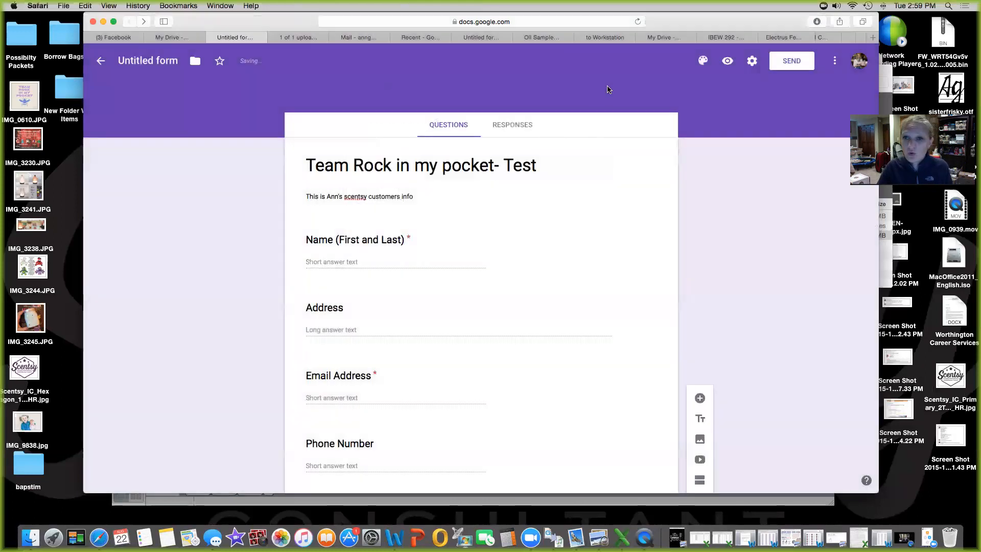
In the form preview, fill in the respondent's name, address, e-mail and phone number
{"action": "left_click", "coordinate": [324, 265]}
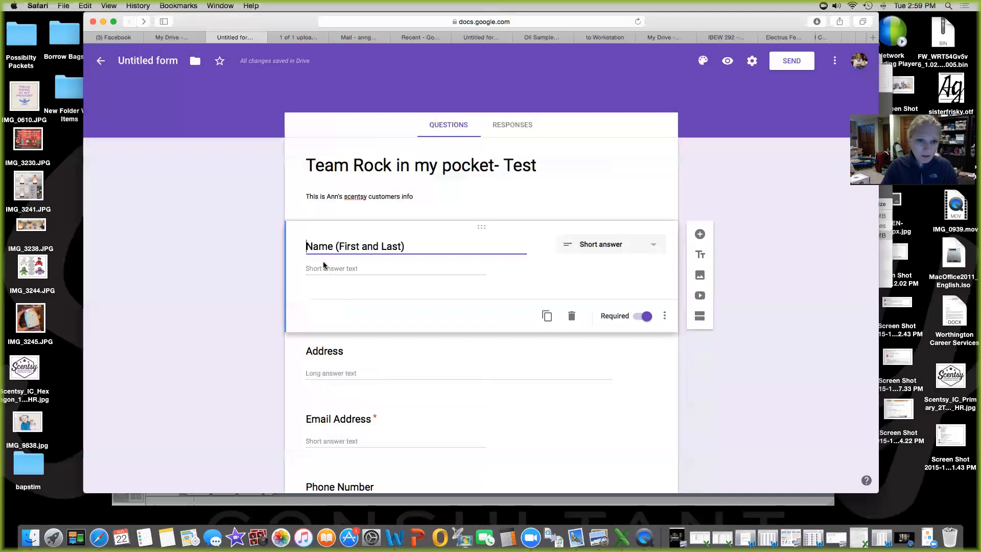
{"action": "left_click", "coordinate": [727, 61]}
{"action": "left_click", "coordinate": [352, 271]}
{"action": "key", "text": "Tab"}
{"action": "type", "text": "123 flower street"}
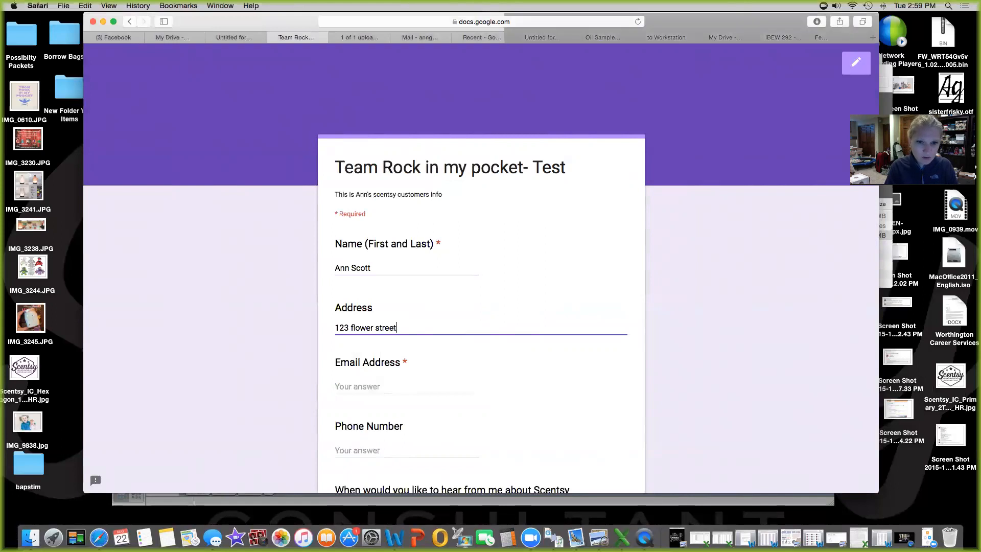
{"action": "key", "text": "Tab"}
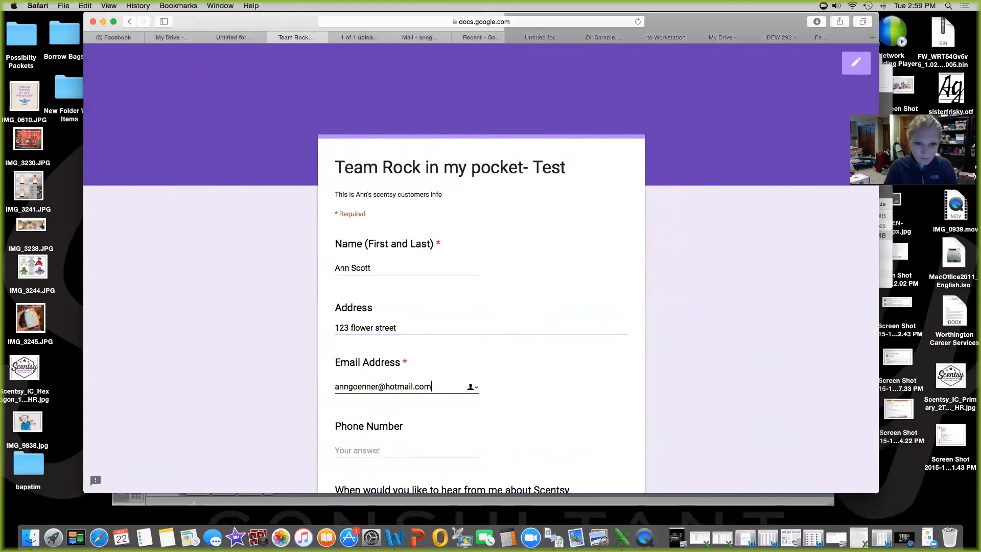
{"action": "key", "text": "Tab"}
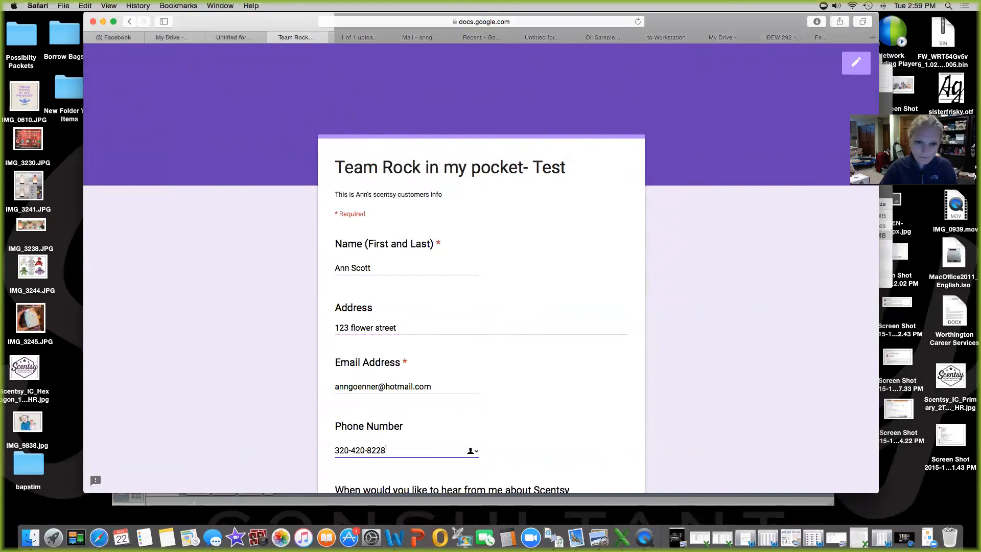
Tick all three contact preferences, enter the scent 'welcome home', and submit the response
{"action": "scroll", "coordinate": [440, 291], "scroll_direction": "down", "scroll_amount": 10}
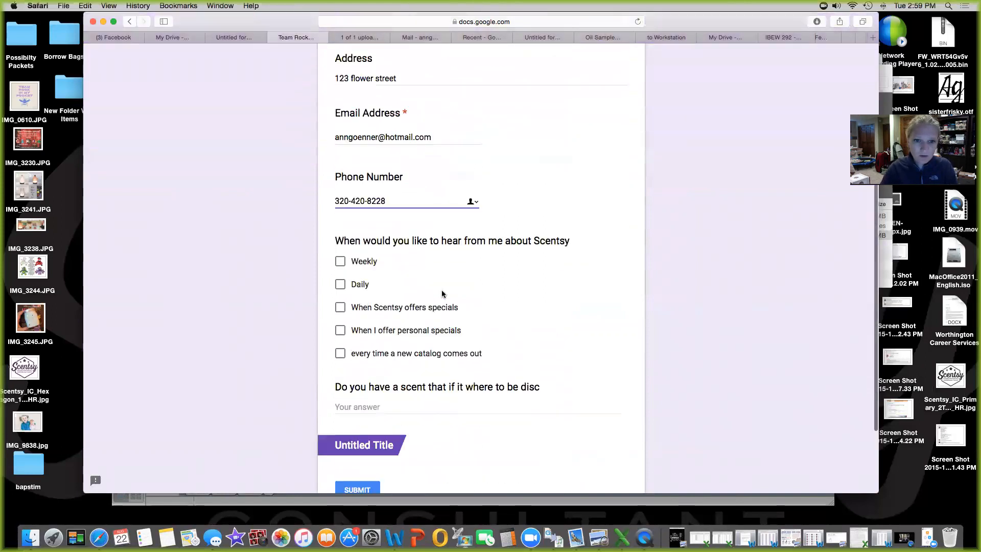
{"action": "left_click", "coordinate": [340, 196]}
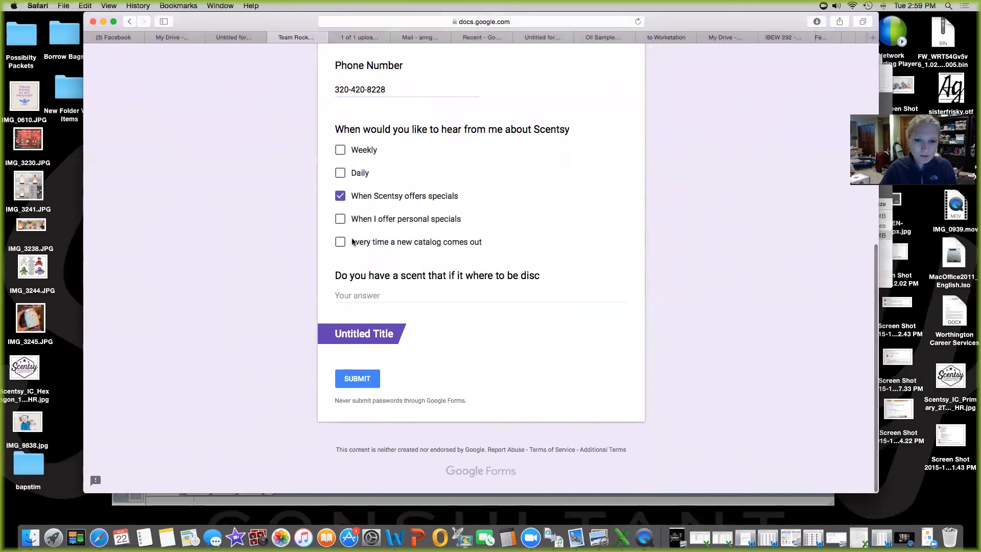
{"action": "left_click", "coordinate": [342, 220]}
{"action": "left_click", "coordinate": [340, 242]}
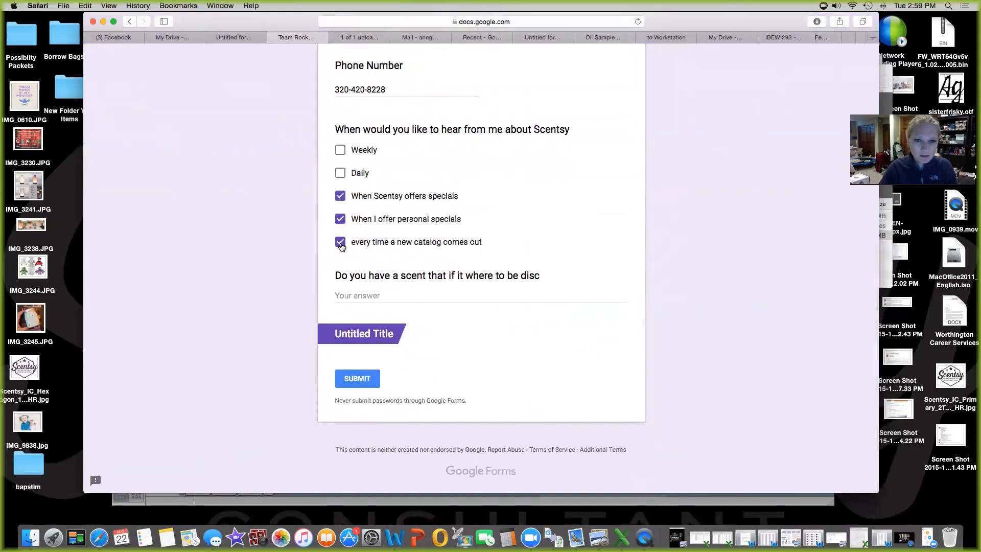
{"action": "left_click", "coordinate": [356, 295]}
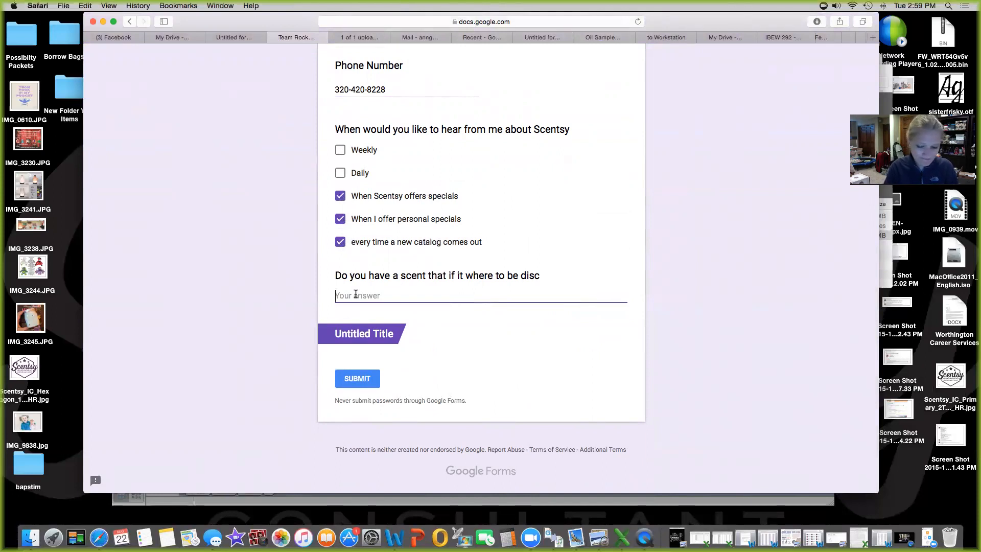
{"action": "type", "text": "welcome home"}
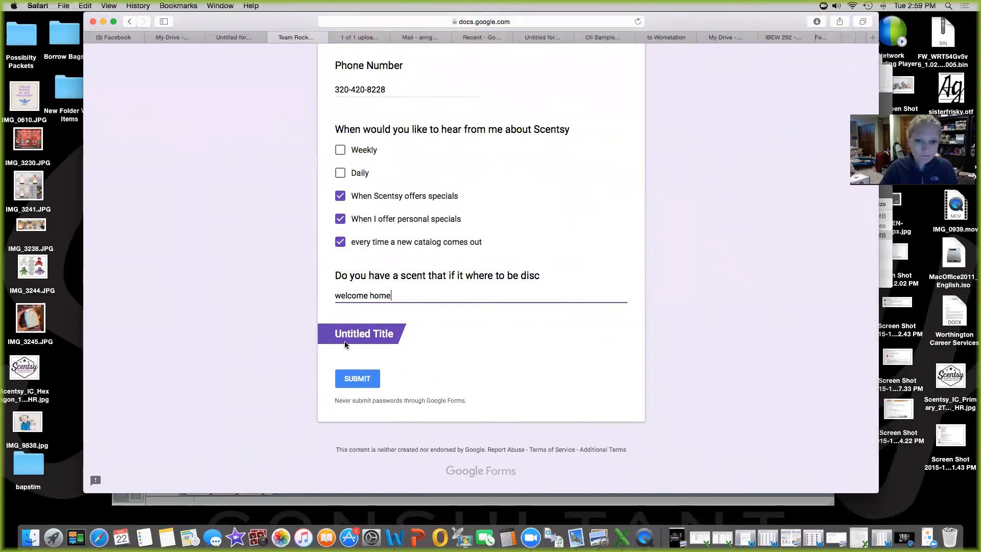
{"action": "left_click", "coordinate": [350, 379]}
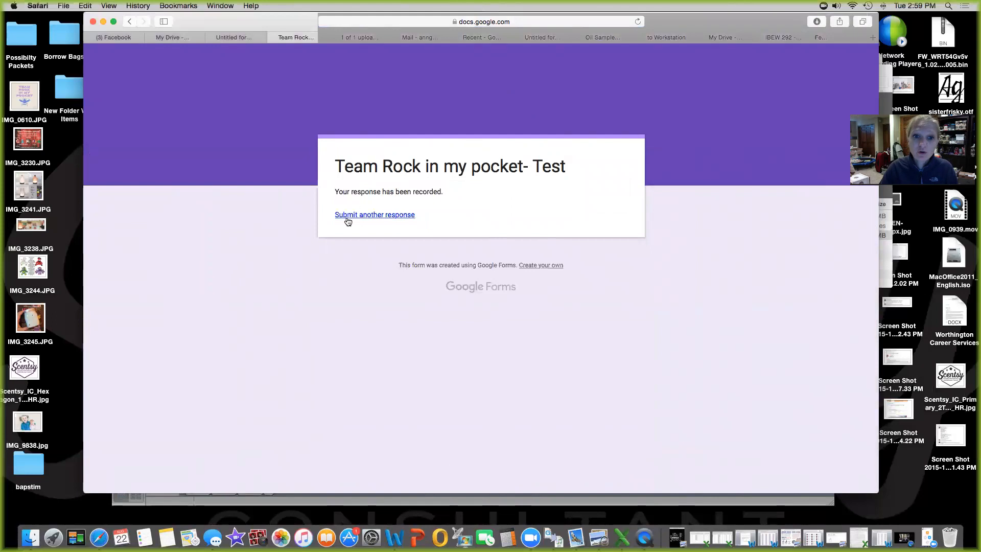
Back in the editor, review the Responses summary of the single test submission
{"action": "left_click", "coordinate": [235, 37]}
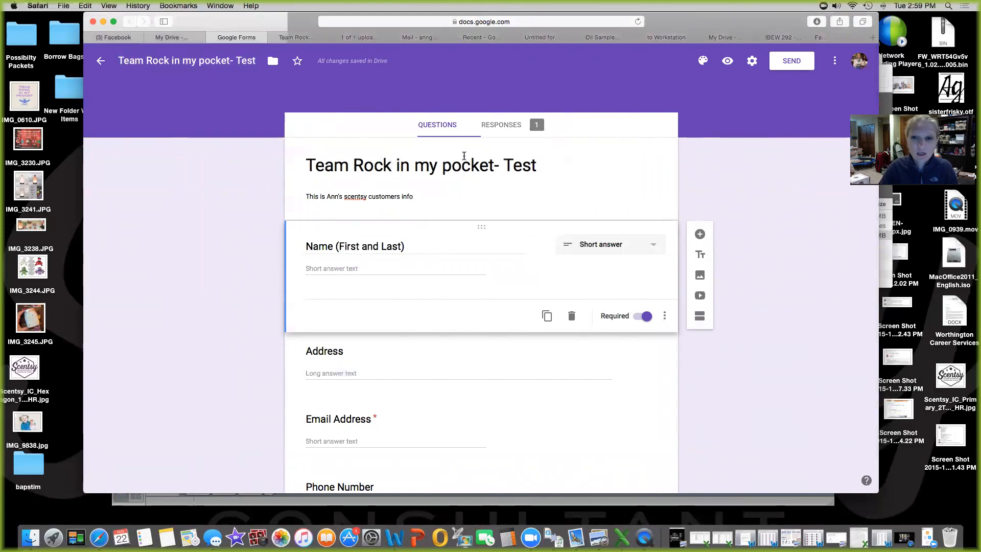
{"action": "left_click", "coordinate": [503, 126]}
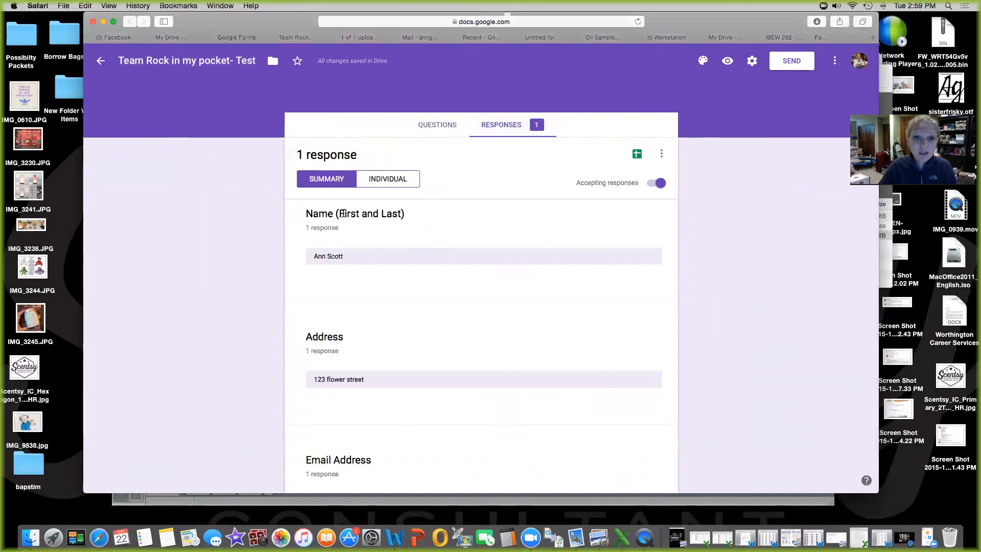
{"action": "scroll", "coordinate": [344, 216], "scroll_direction": "down", "scroll_amount": 3}
{"action": "scroll", "coordinate": [344, 216], "scroll_direction": "down", "scroll_amount": 10}
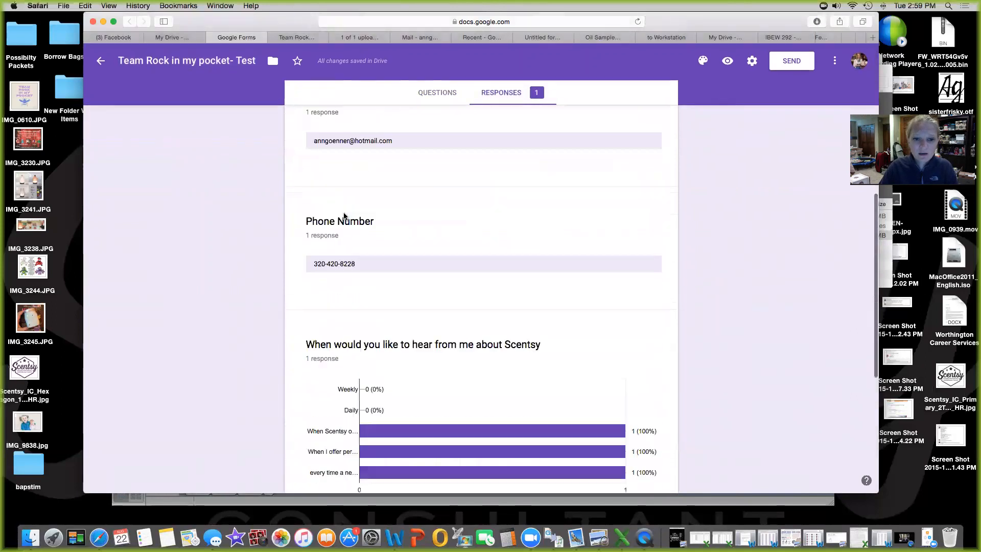
{"action": "scroll", "coordinate": [344, 213], "scroll_direction": "up", "scroll_amount": 15}
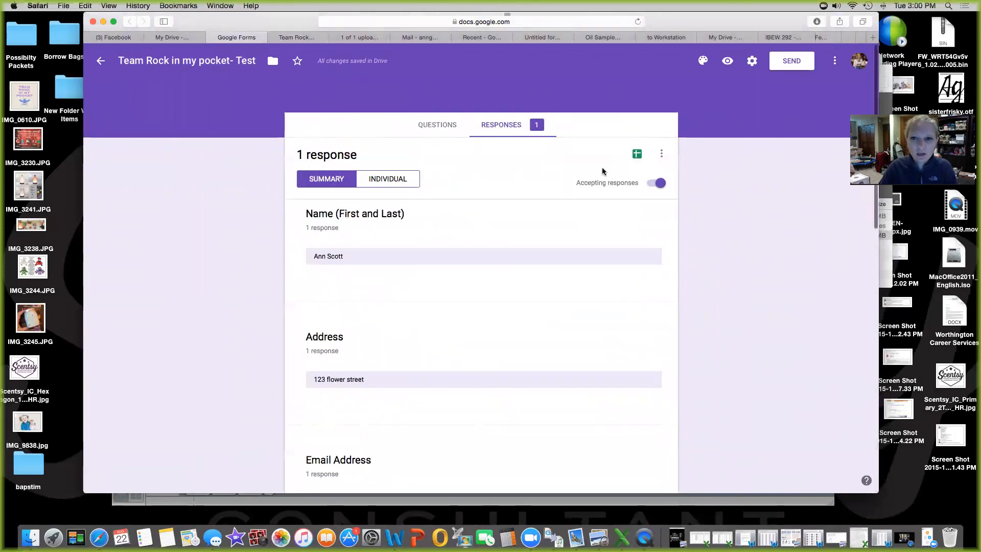
Link responses to a new 'Team Rock in my pocket- Test (Responses)' spreadsheet, check the test row, and return to the form
{"action": "left_click", "coordinate": [636, 154]}
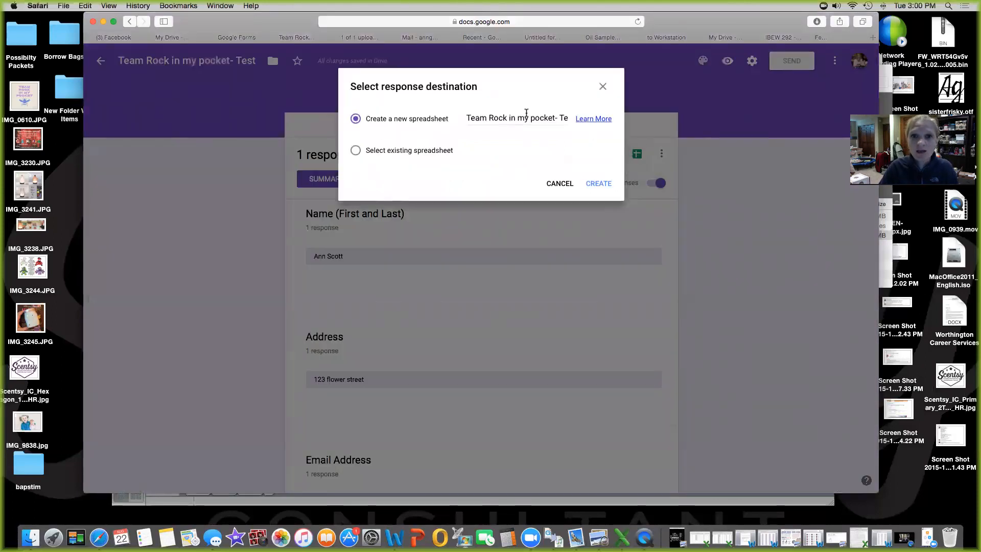
{"action": "left_click", "coordinate": [599, 184]}
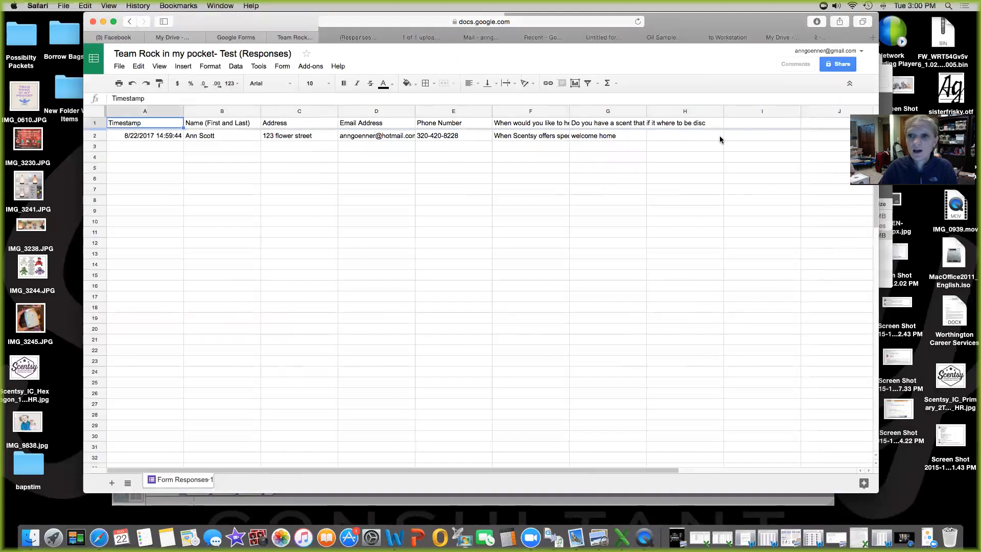
{"action": "scroll", "coordinate": [763, 136], "scroll_direction": "right", "scroll_amount": 4}
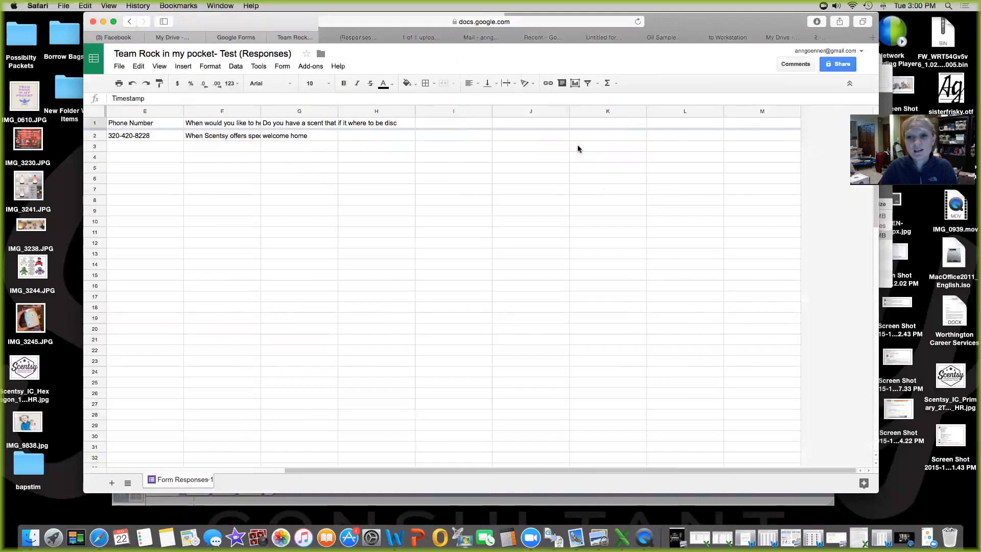
{"action": "scroll", "coordinate": [552, 175], "scroll_direction": "left", "scroll_amount": 4}
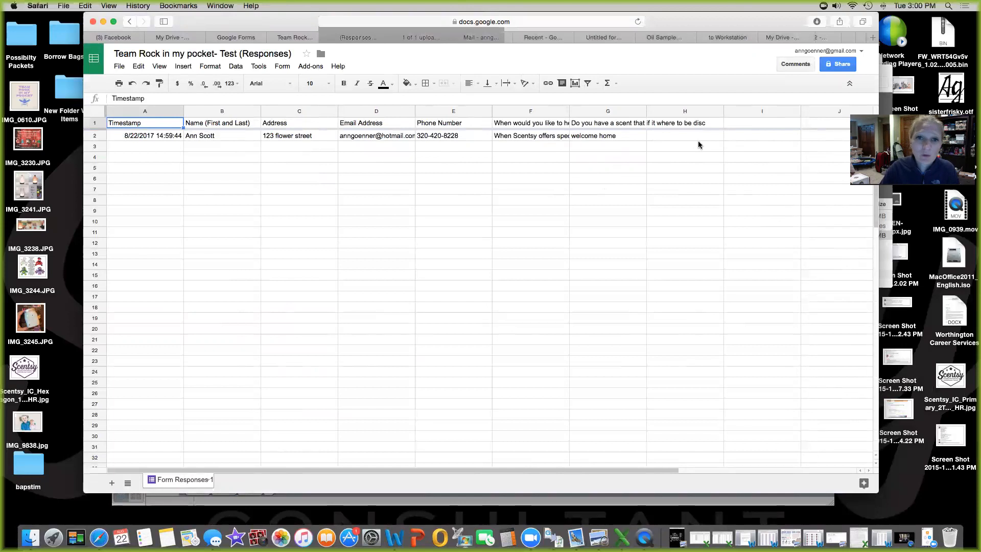
{"action": "left_click", "coordinate": [291, 38]}
{"action": "left_click", "coordinate": [240, 38]}
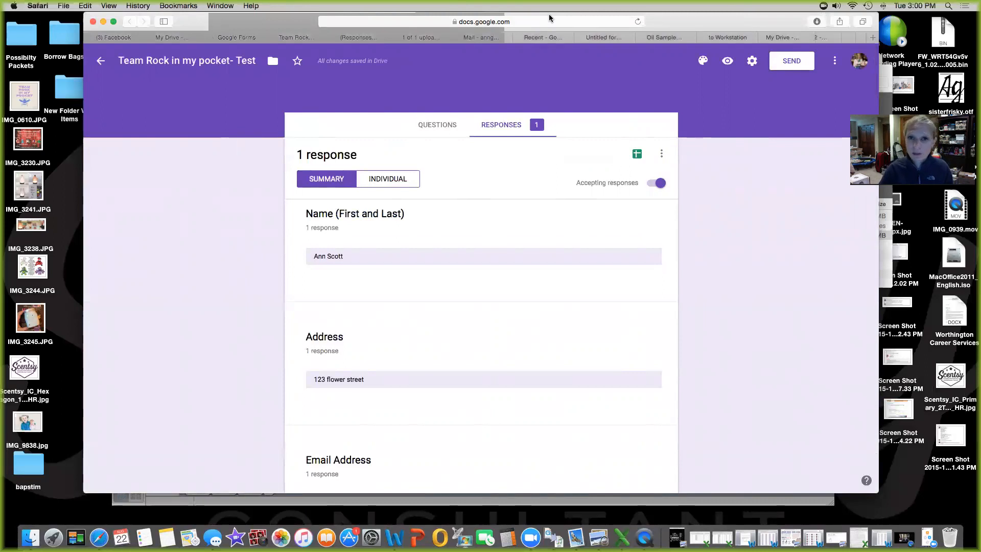
Set the form's theme to the colourful candy header image
{"action": "left_click", "coordinate": [703, 61]}
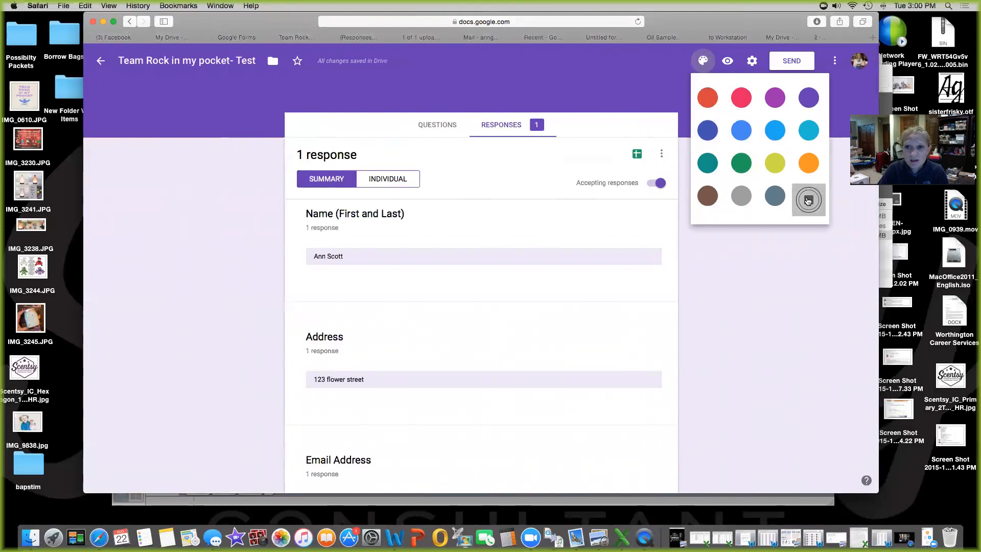
{"action": "left_click", "coordinate": [808, 200]}
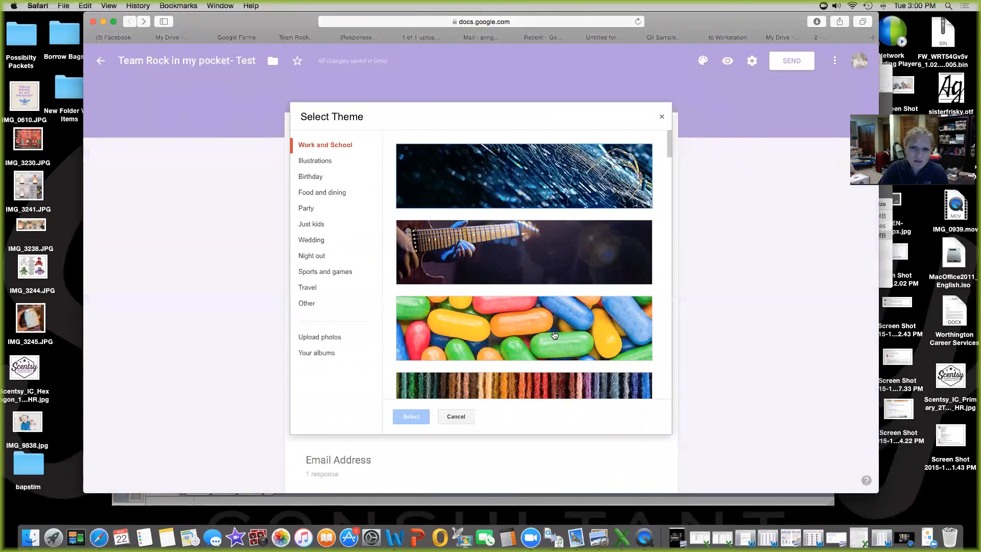
{"action": "left_click", "coordinate": [555, 334]}
{"action": "left_click", "coordinate": [411, 416]}
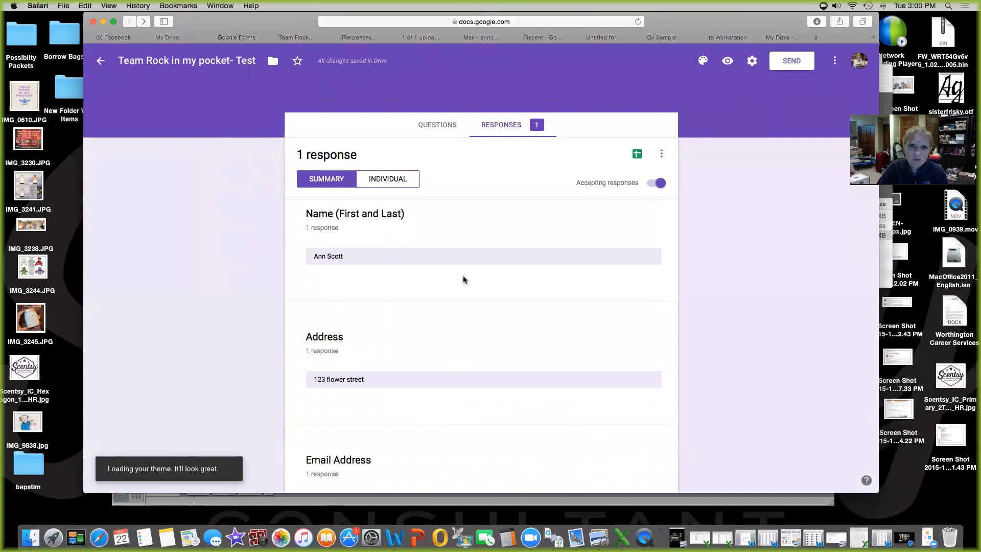